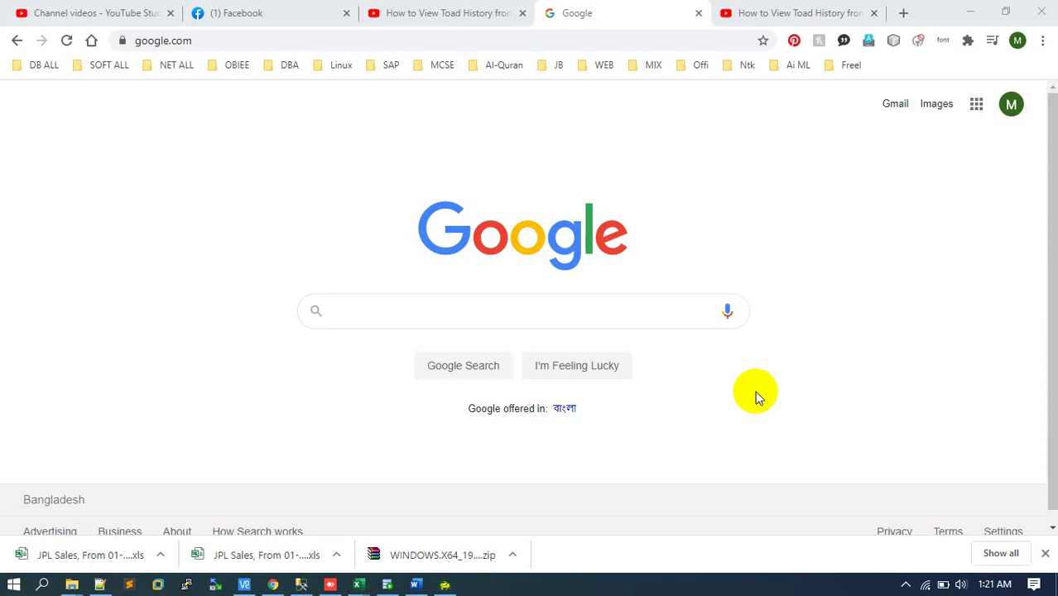
Step: Search Google for "download oracle database 19c" and open Oracle's 19c download page for Microsoft Windows x64
click(465, 312)
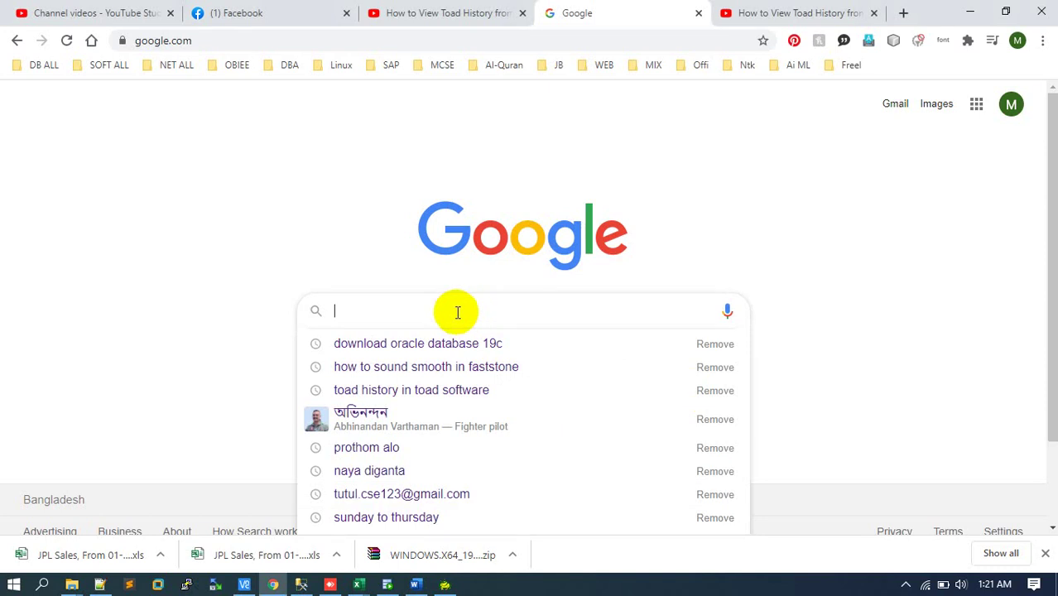
click(467, 345)
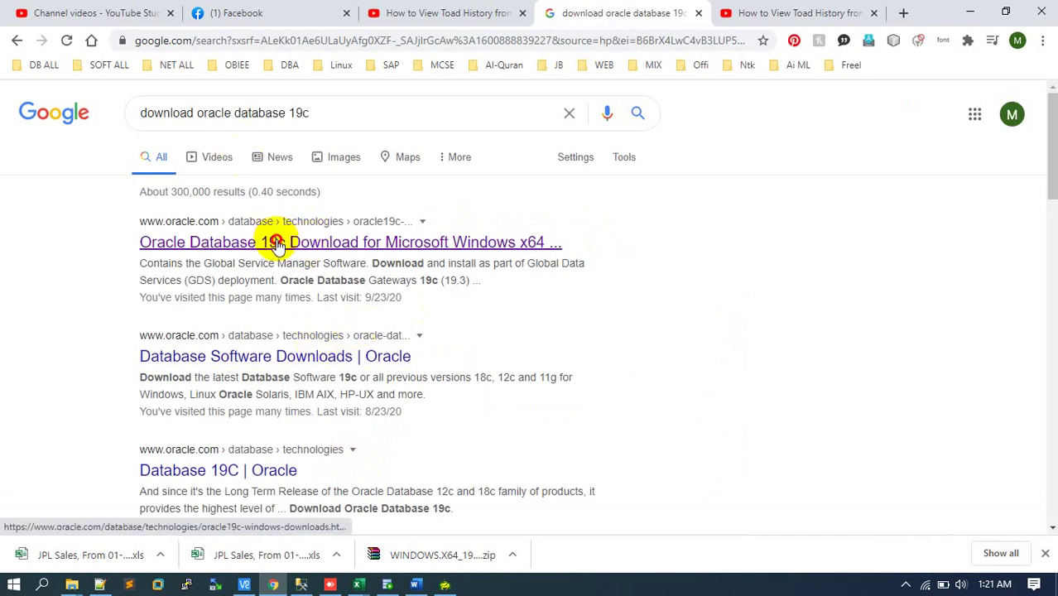
click(276, 243)
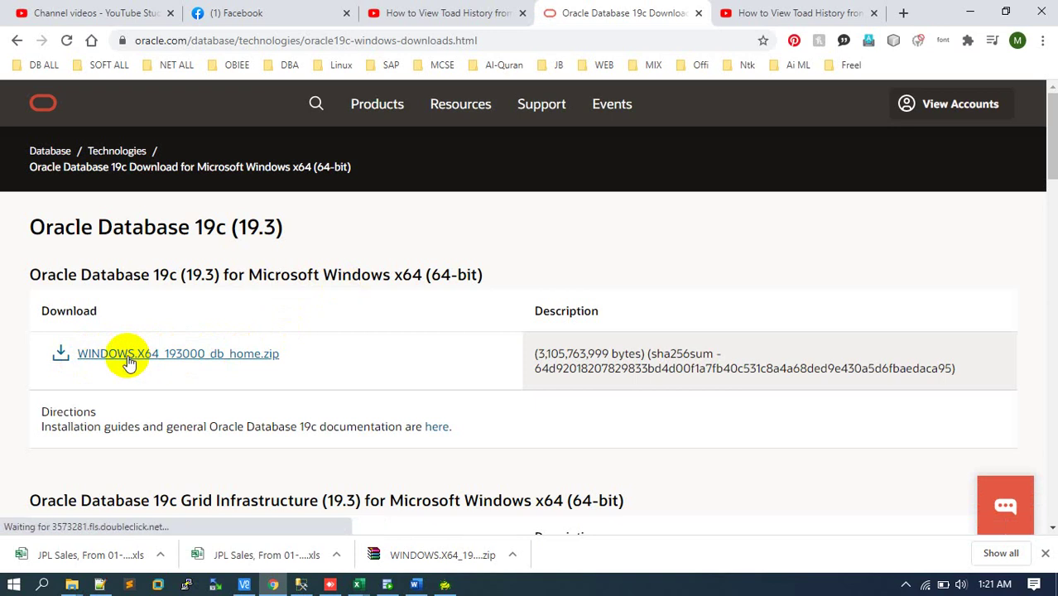
Step: Review the Windows 19c packages on offer and request the WINDOWS.X64_193000_db_home.zip download
scroll(166, 364, down, 4)
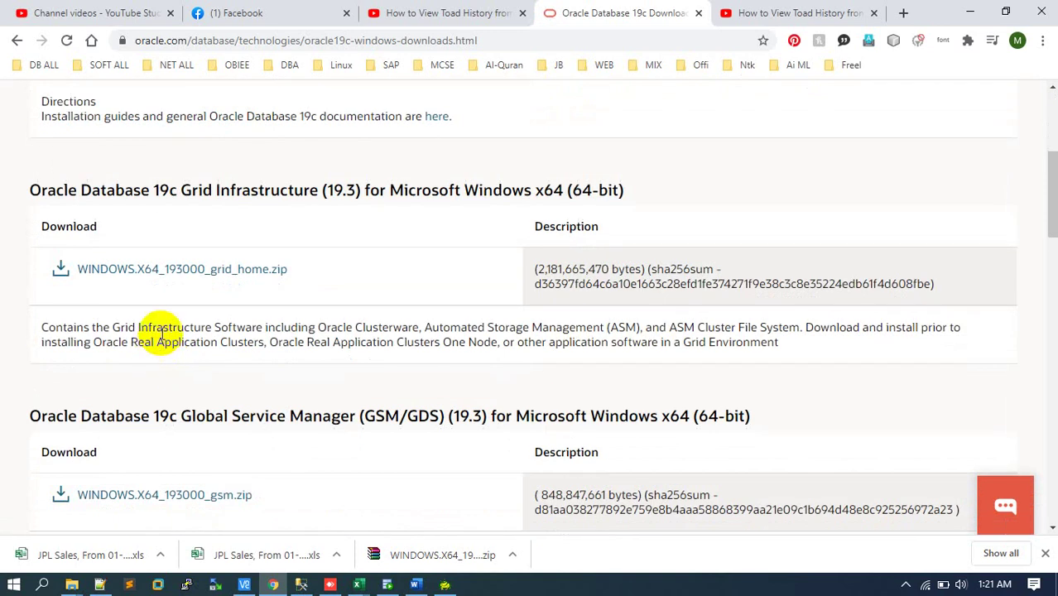
scroll(170, 327, down, 3)
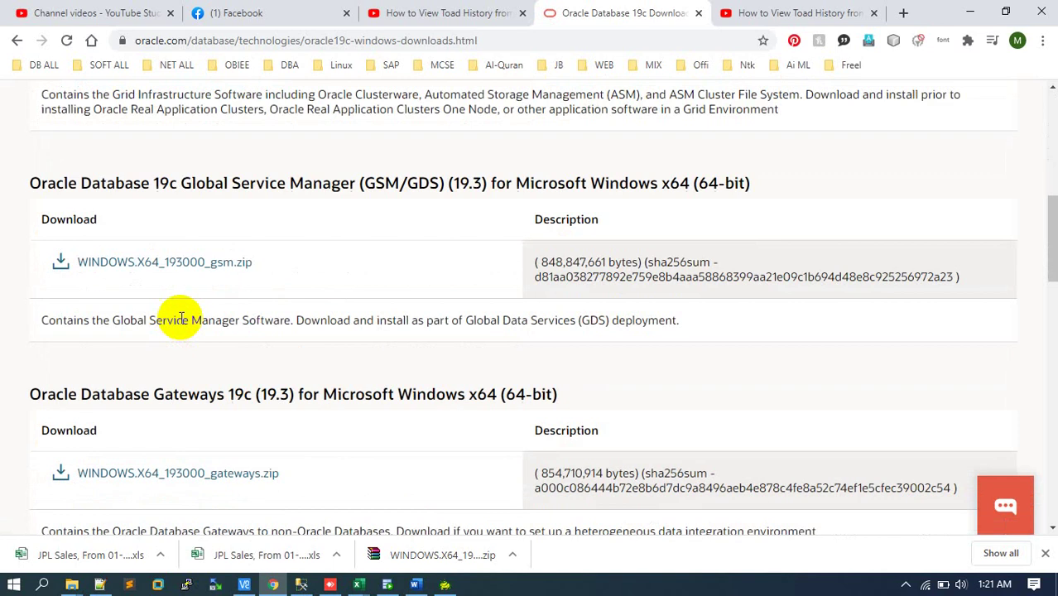
scroll(180, 319, down, 9)
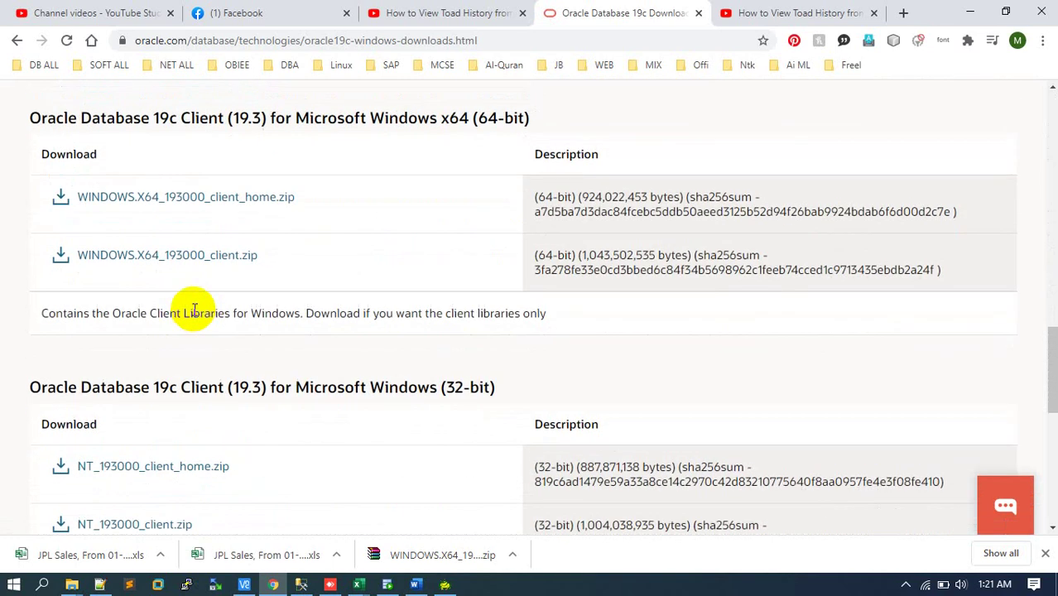
scroll(194, 311, down, 6)
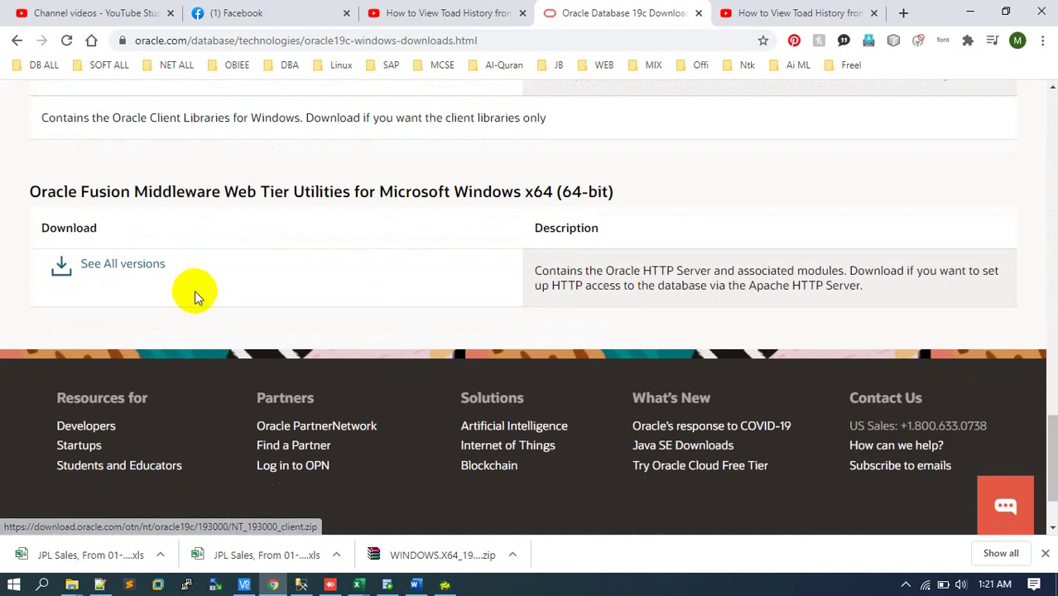
scroll(195, 297, up, 20)
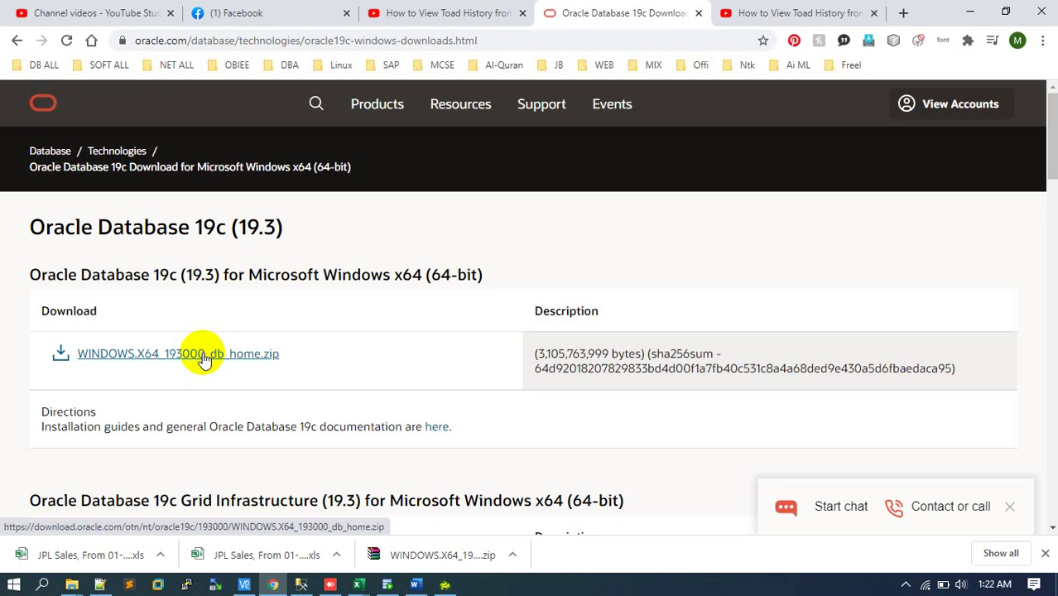
click(204, 356)
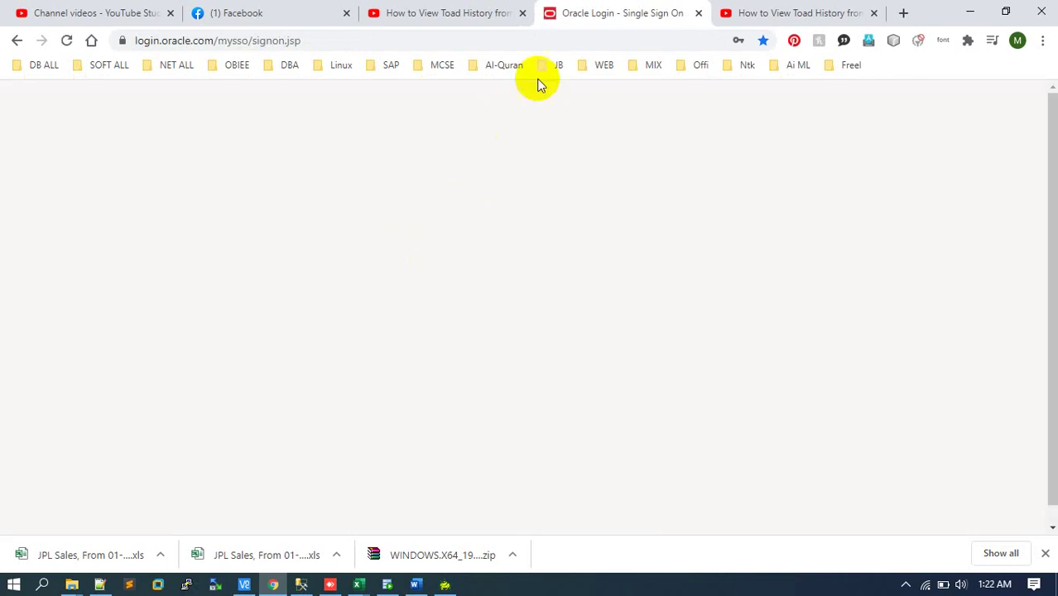
click(571, 162)
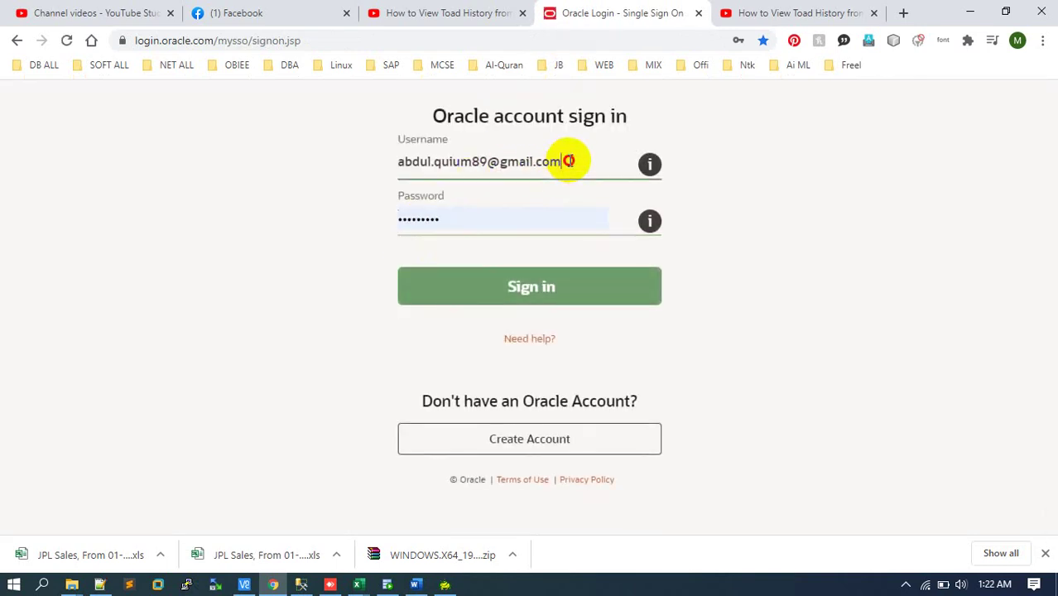
click(217, 188)
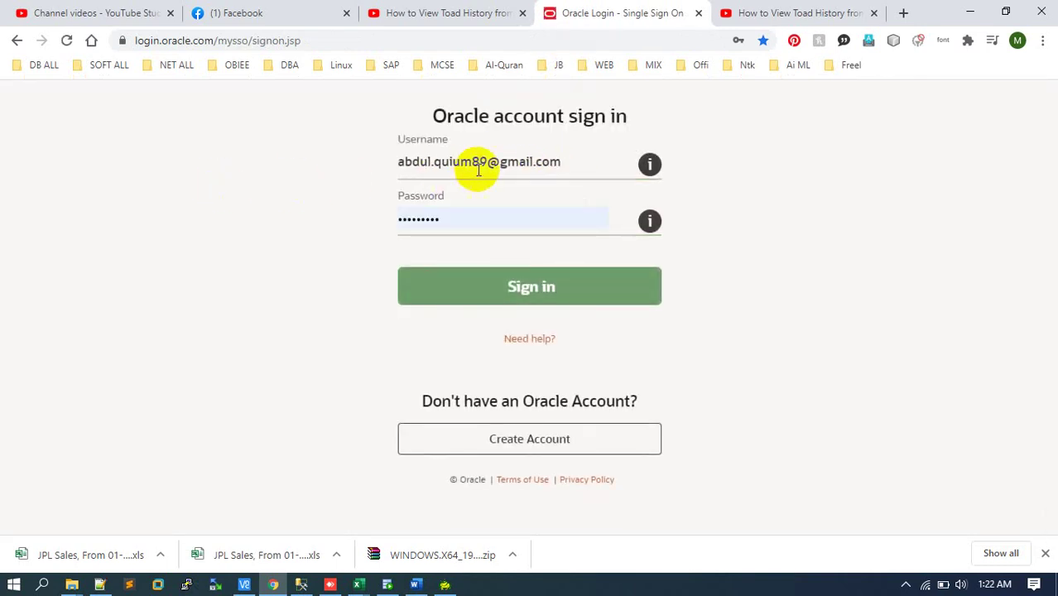
drag(577, 162, 441, 161)
drag(347, 168, 338, 169)
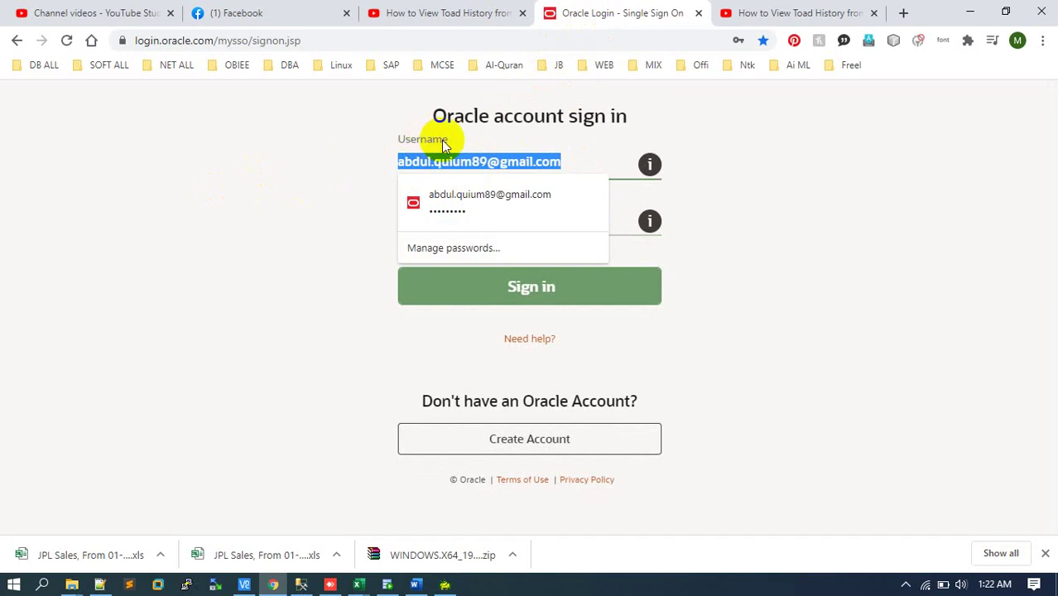
click(304, 171)
click(447, 219)
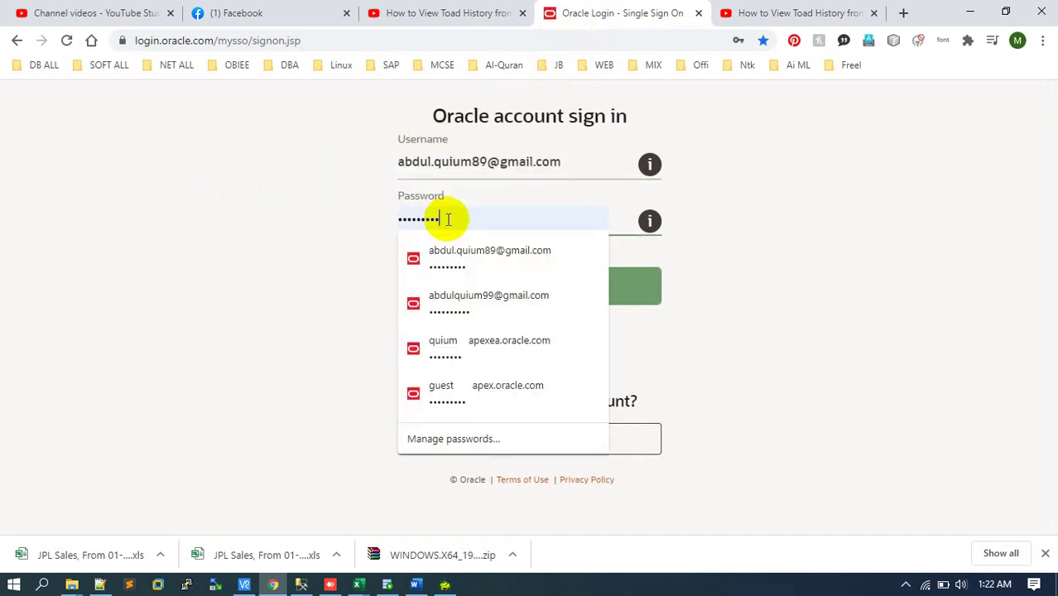
click(256, 217)
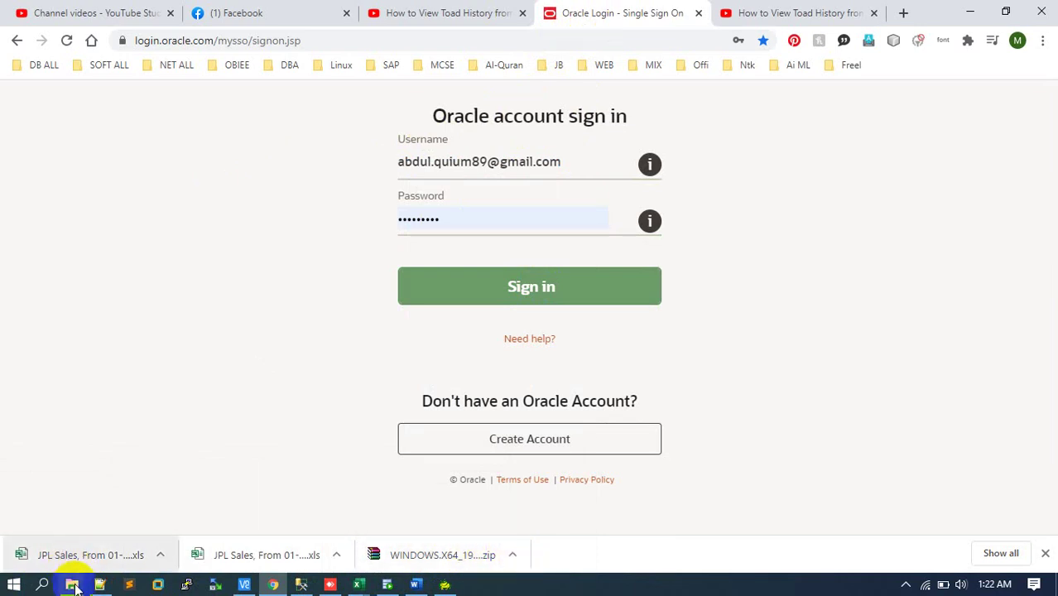
Step: Switch to File Explorer and open the extracted WINDOWS.X64_193000_db_home folder on the Oracle (D:) drive
mouse_move(72, 584)
click(79, 535)
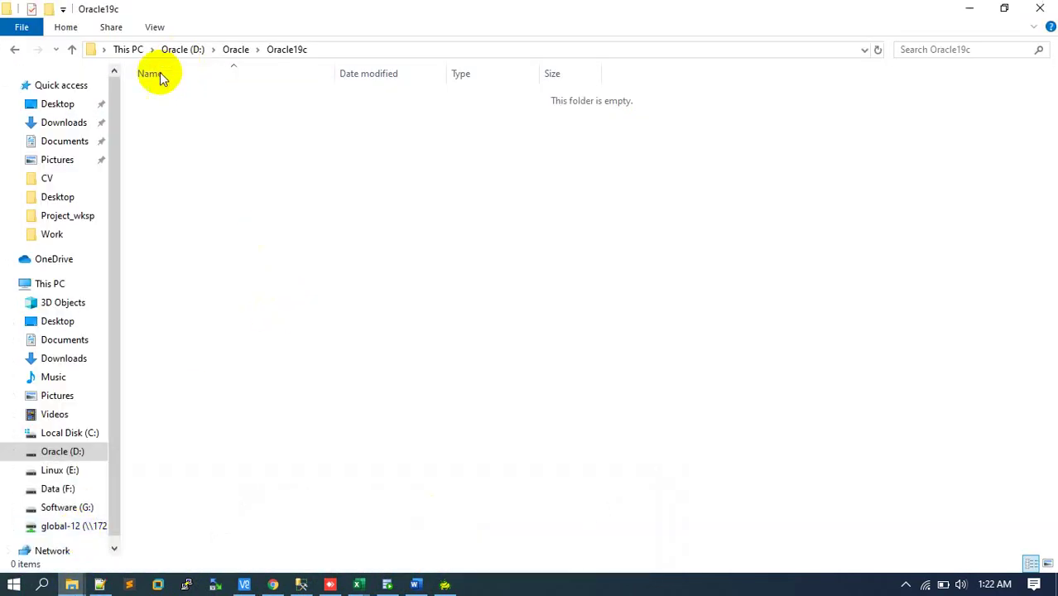
click(71, 127)
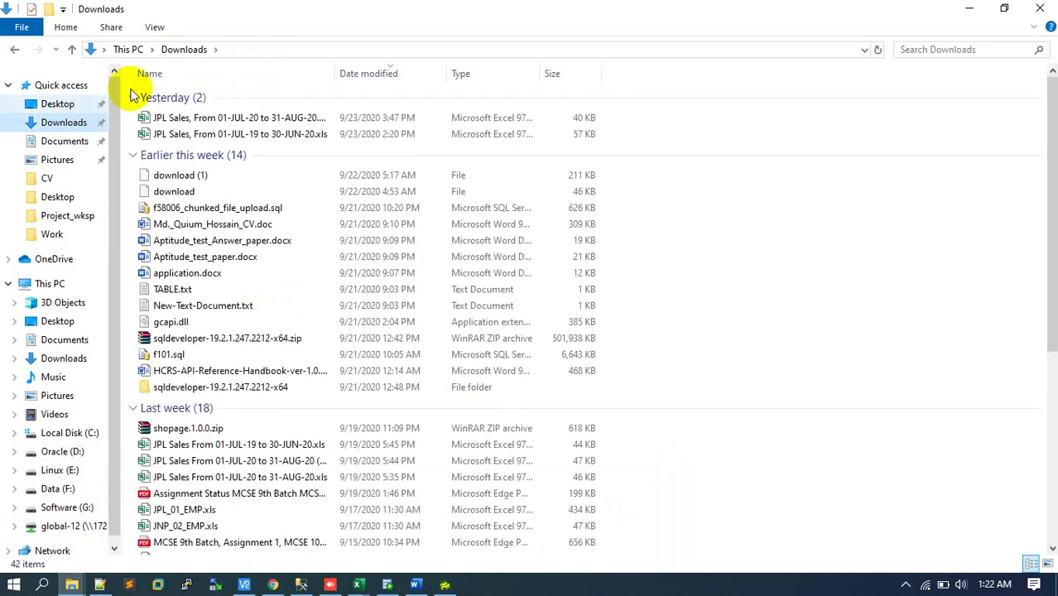
click(65, 455)
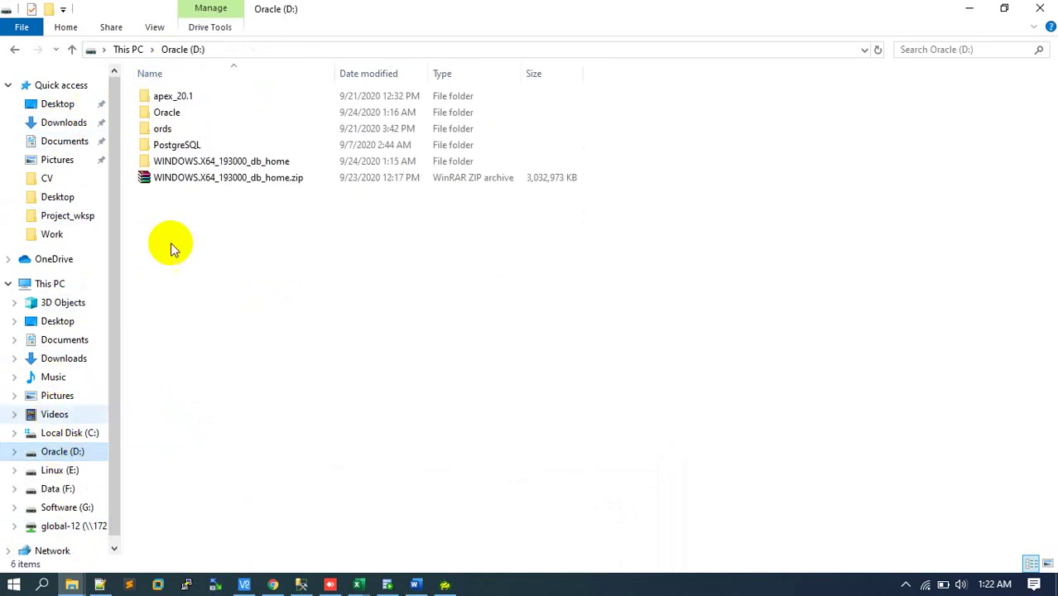
double_click(199, 162)
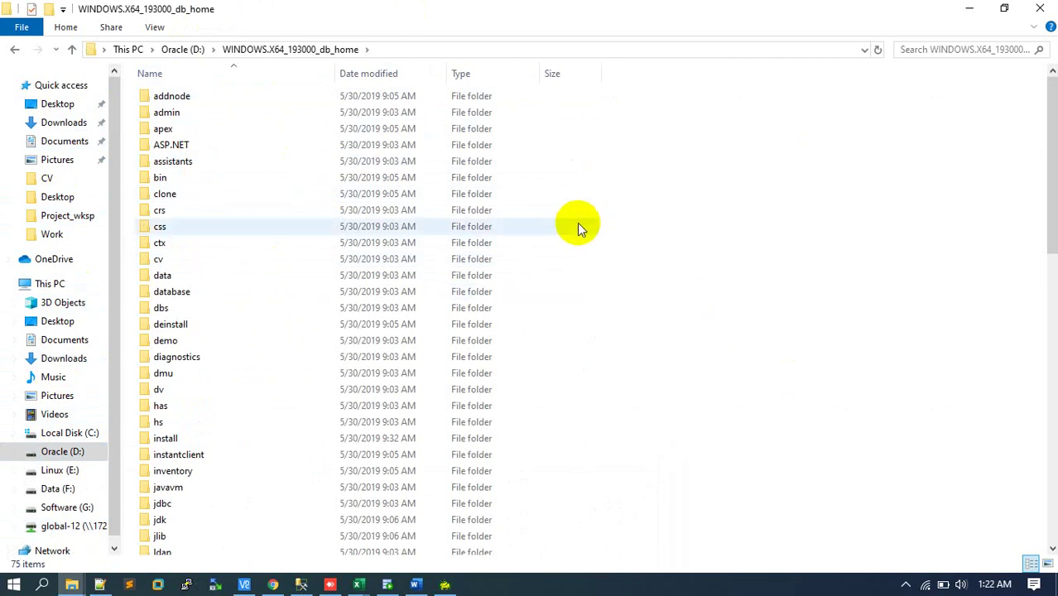
Step: Run setup.exe from the WINDOWS.X64_193000_db_home folder as administrator
scroll(578, 392, down, 15)
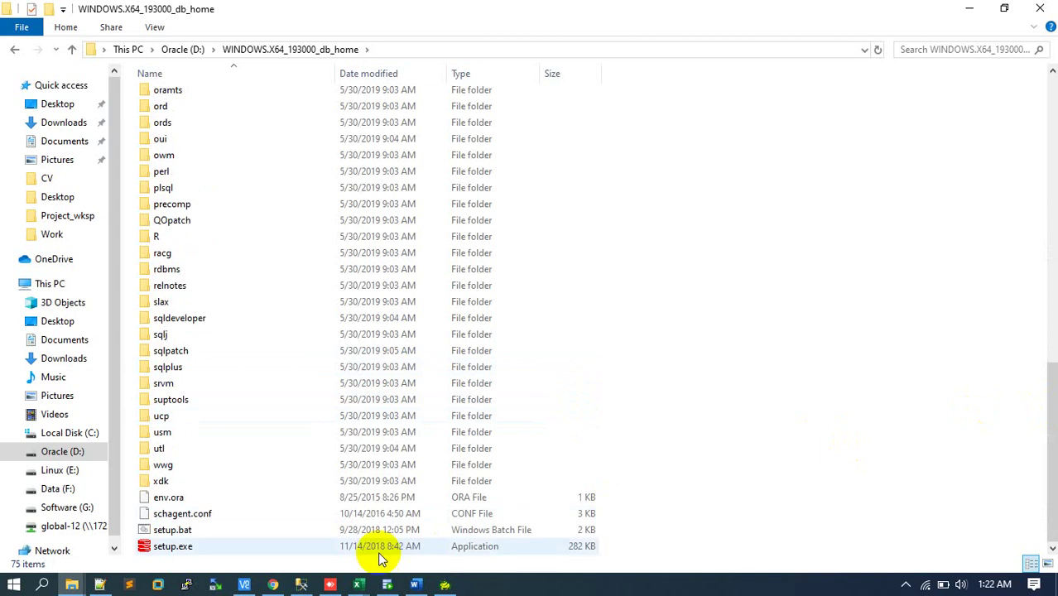
click(186, 547)
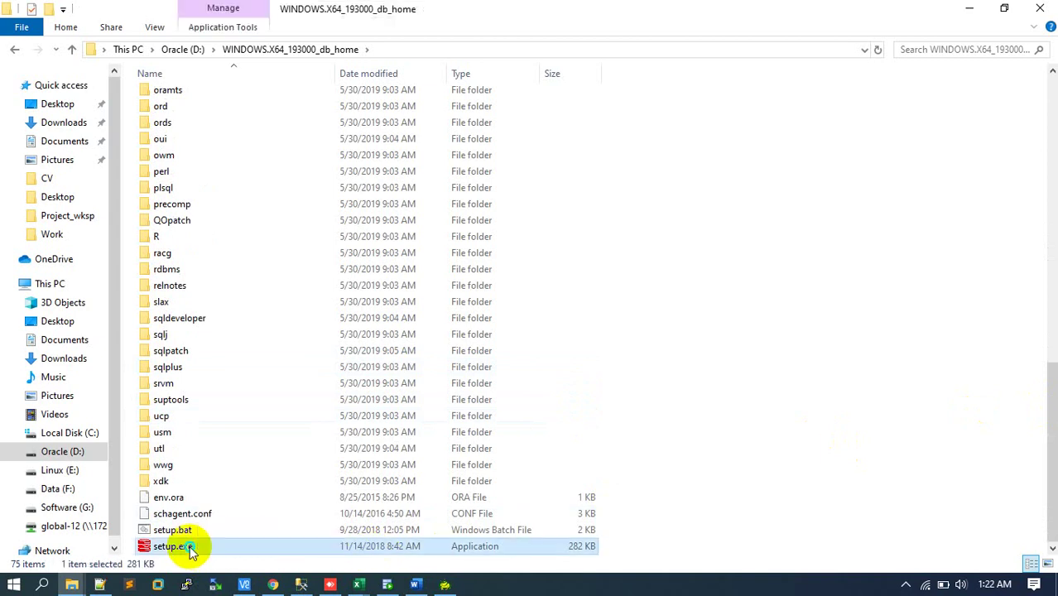
right_click(190, 547)
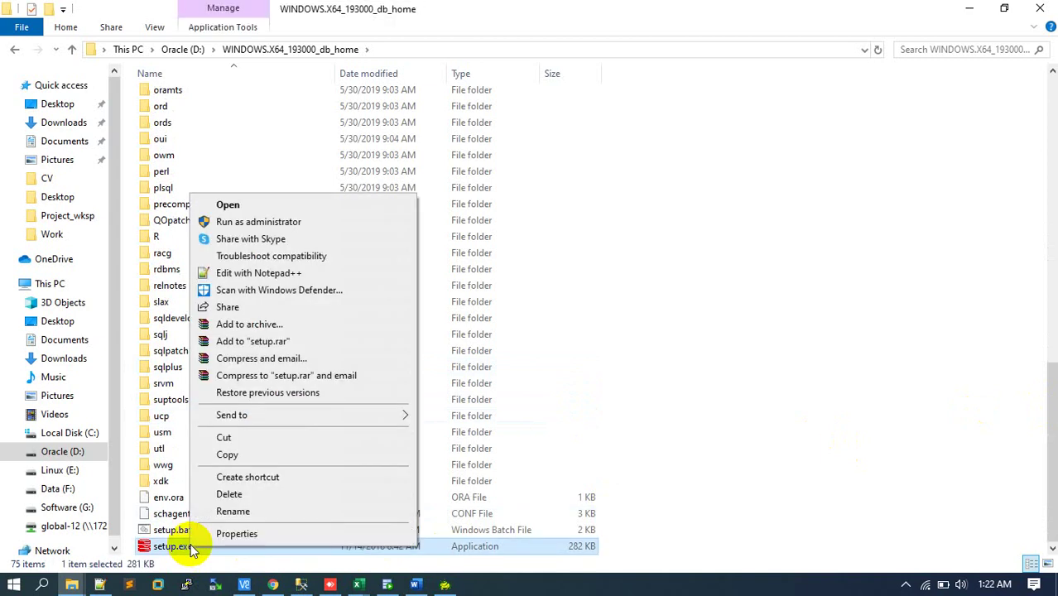
click(293, 222)
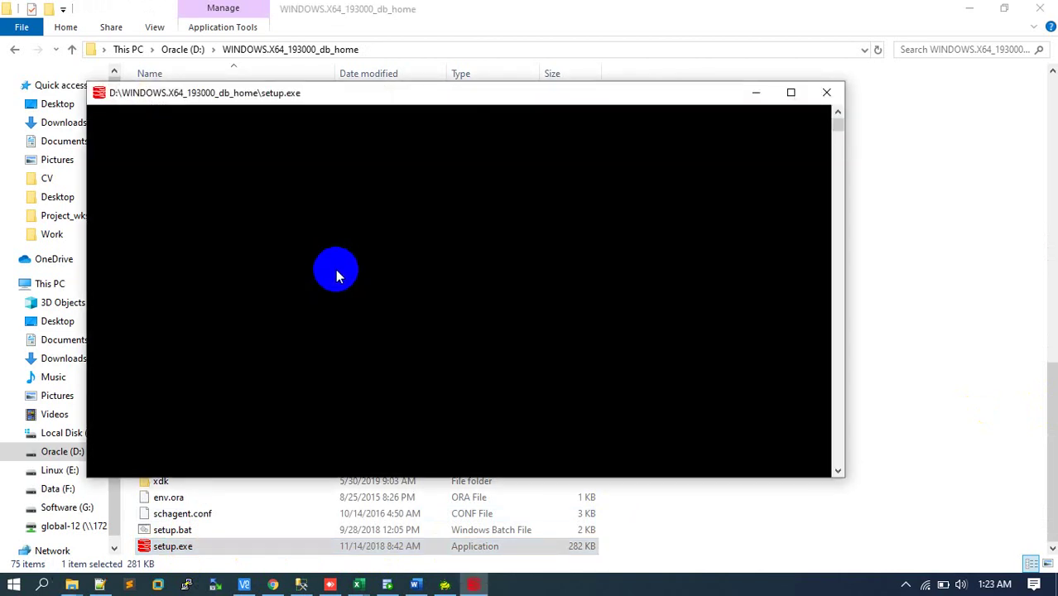
Step: Minimise the File Explorer and browser windows and reposition the Oracle Database 19c Installer window on the desktop
click(967, 9)
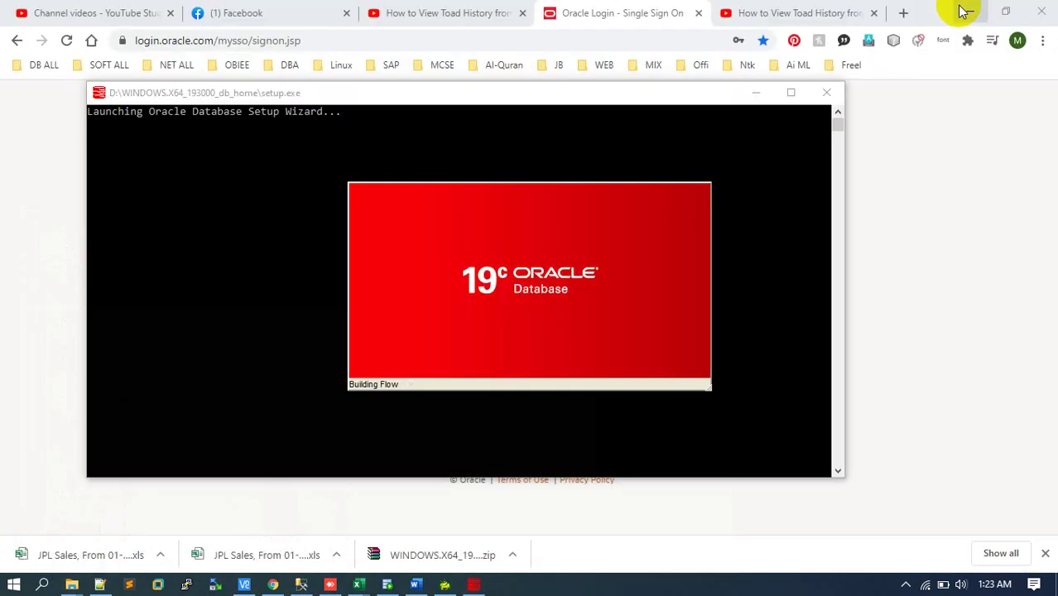
click(965, 11)
click(965, 11)
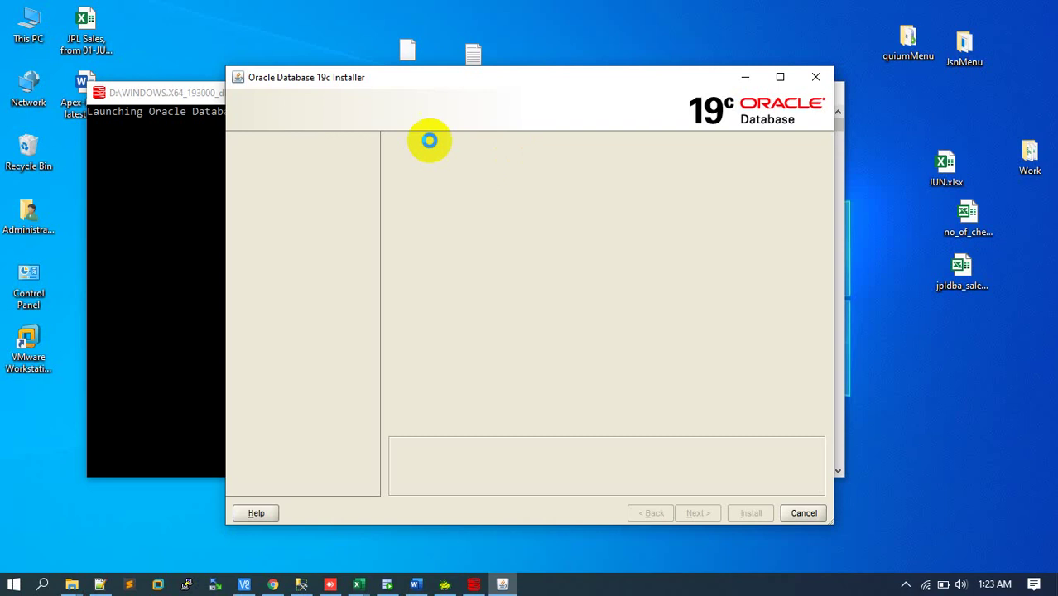
drag(467, 86, 489, 89)
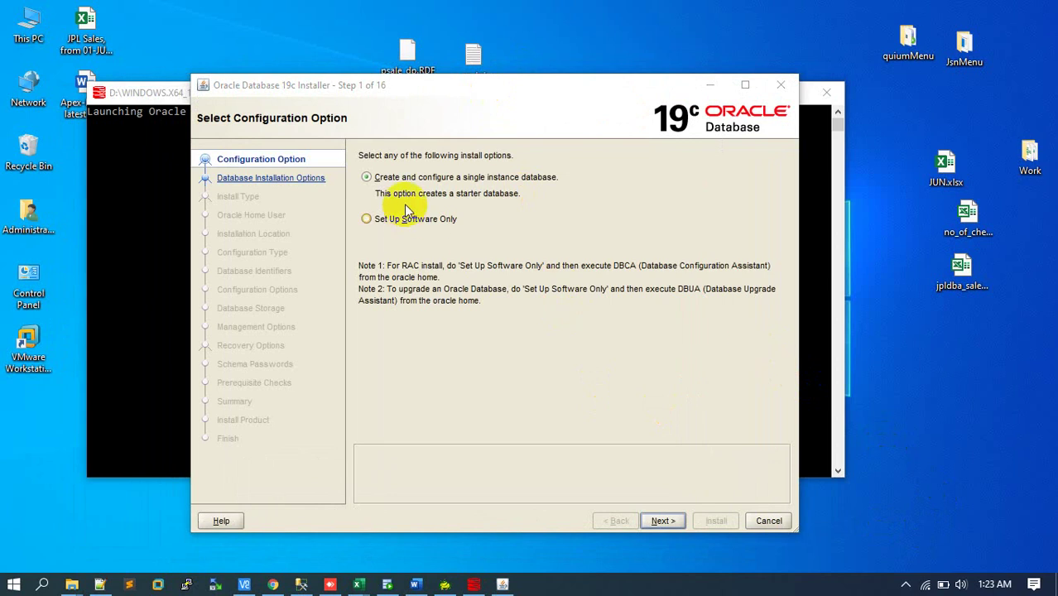
Step: Choose to create and configure a single instance database and continue to the system class selection
click(401, 177)
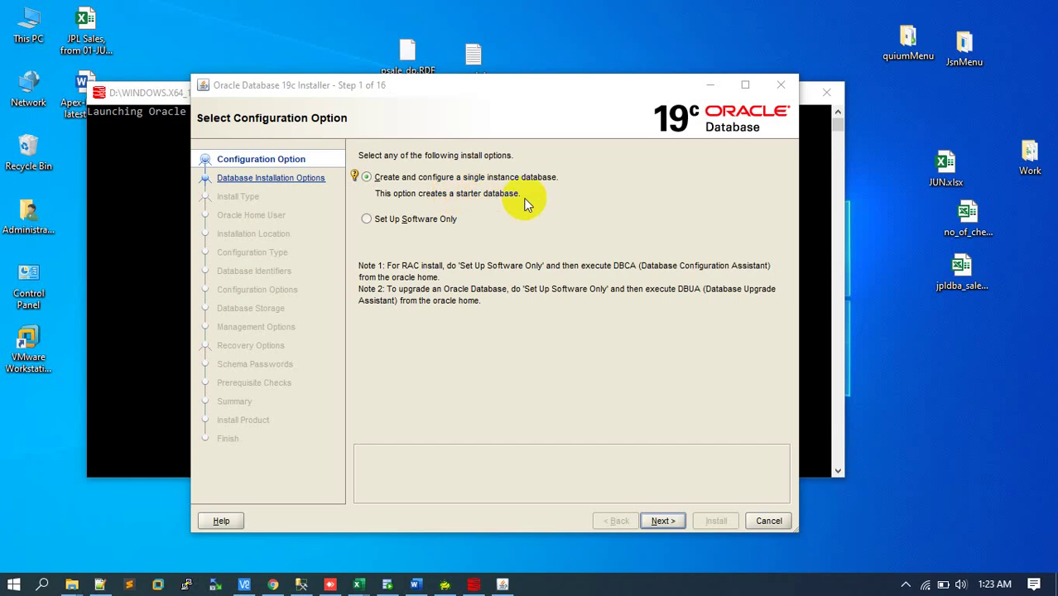
click(368, 182)
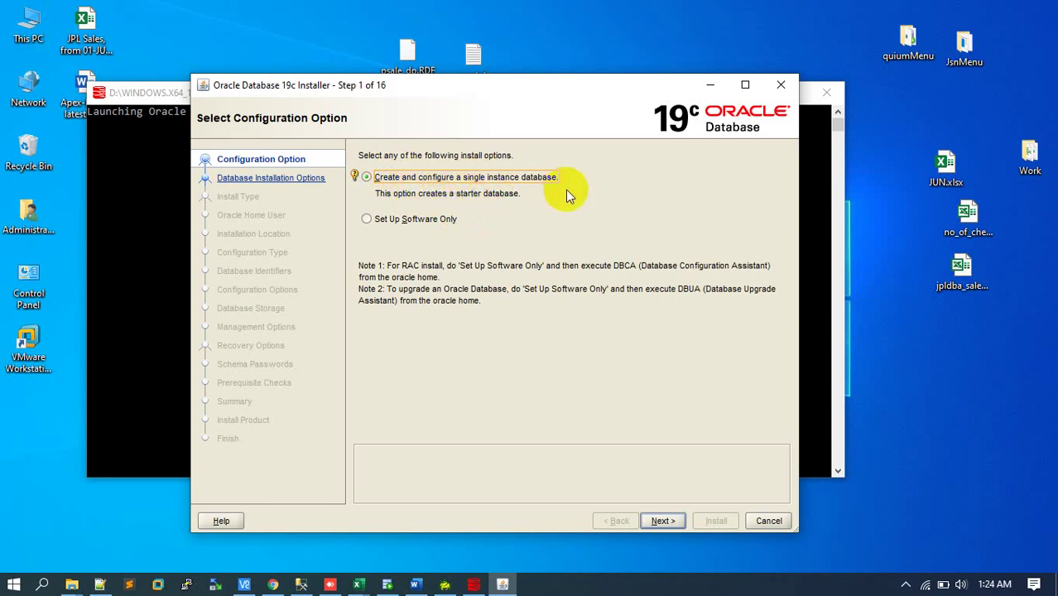
click(672, 523)
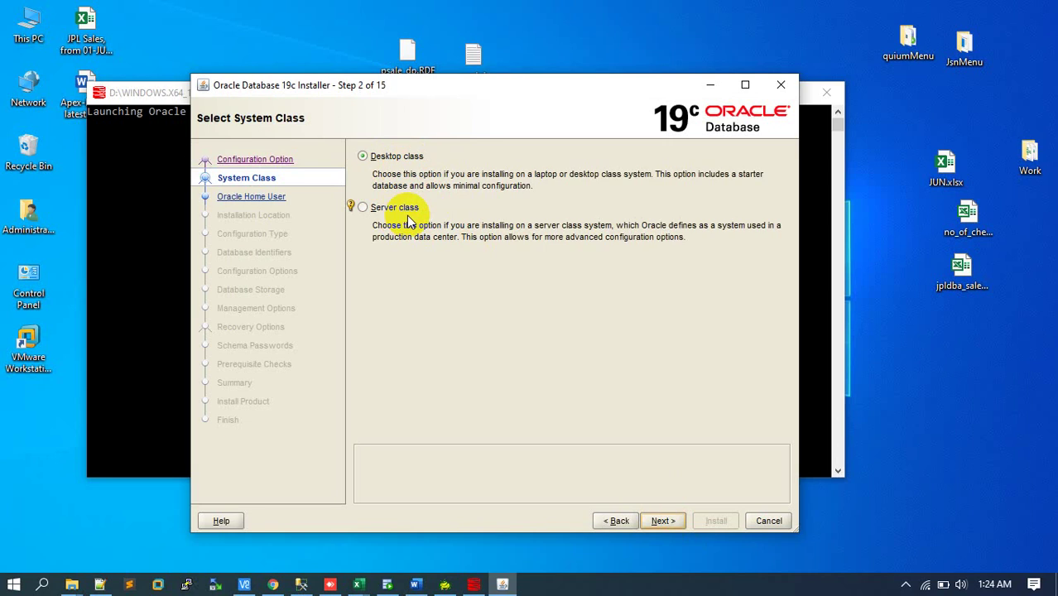
Step: Select Server class as the system class and continue to the install type selection
click(396, 211)
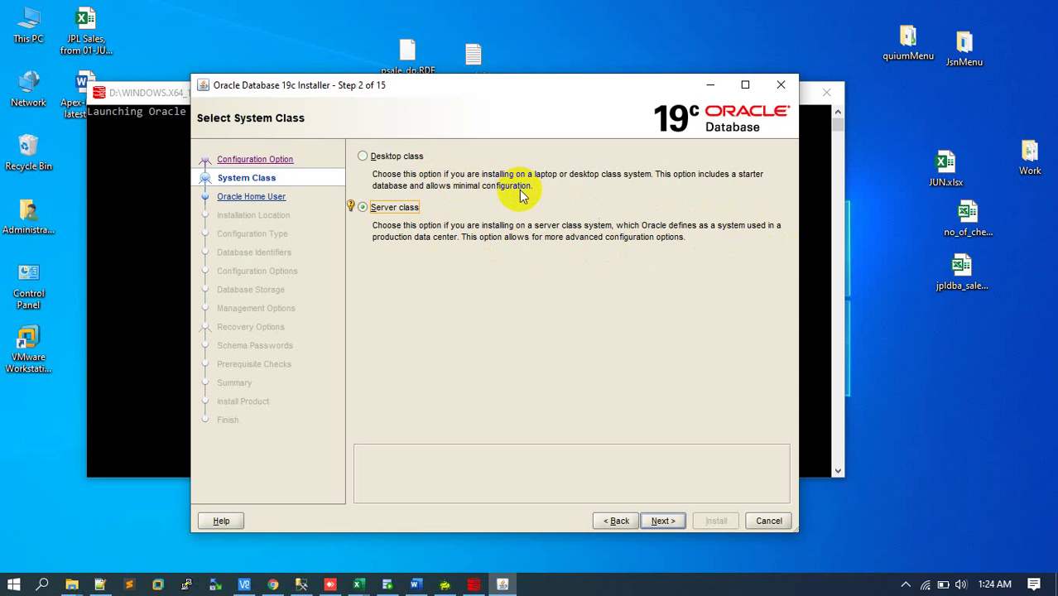
click(404, 208)
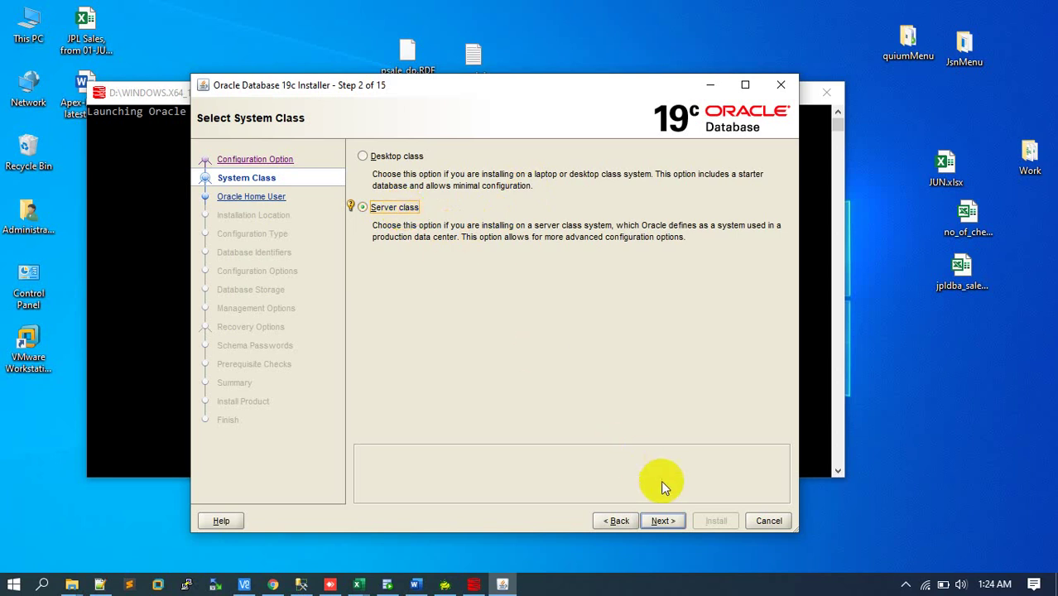
click(665, 519)
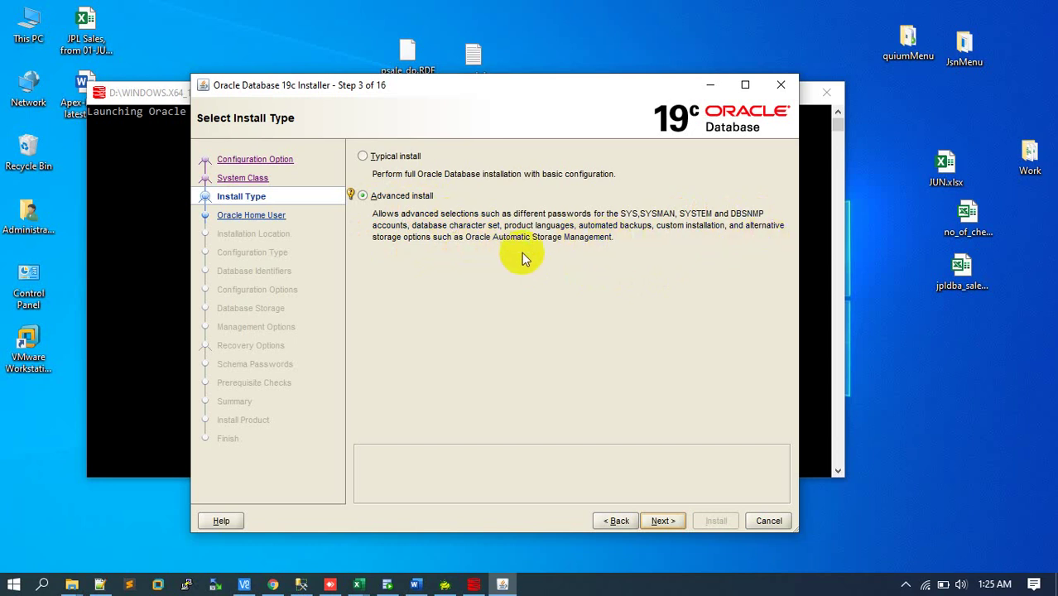
Step: Choose Advanced install with the Enterprise Edition and continue to the Oracle home user settings
click(385, 199)
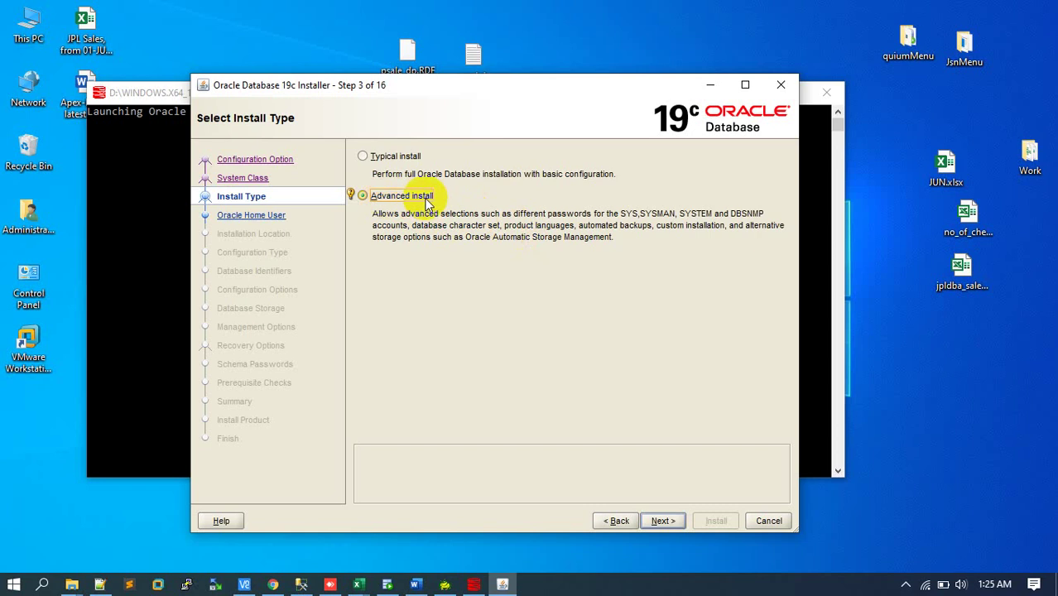
click(666, 521)
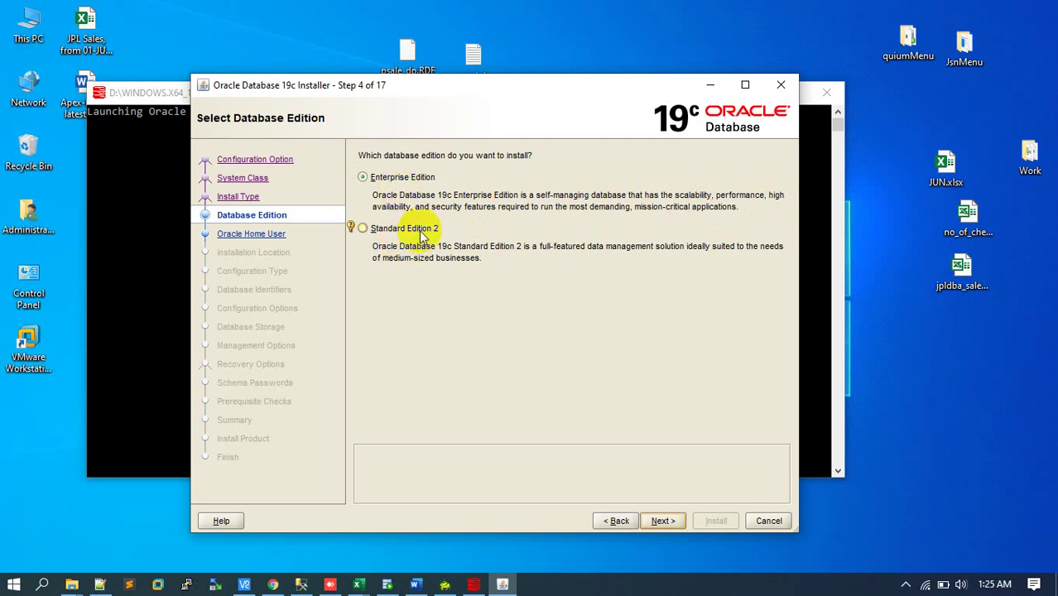
click(376, 182)
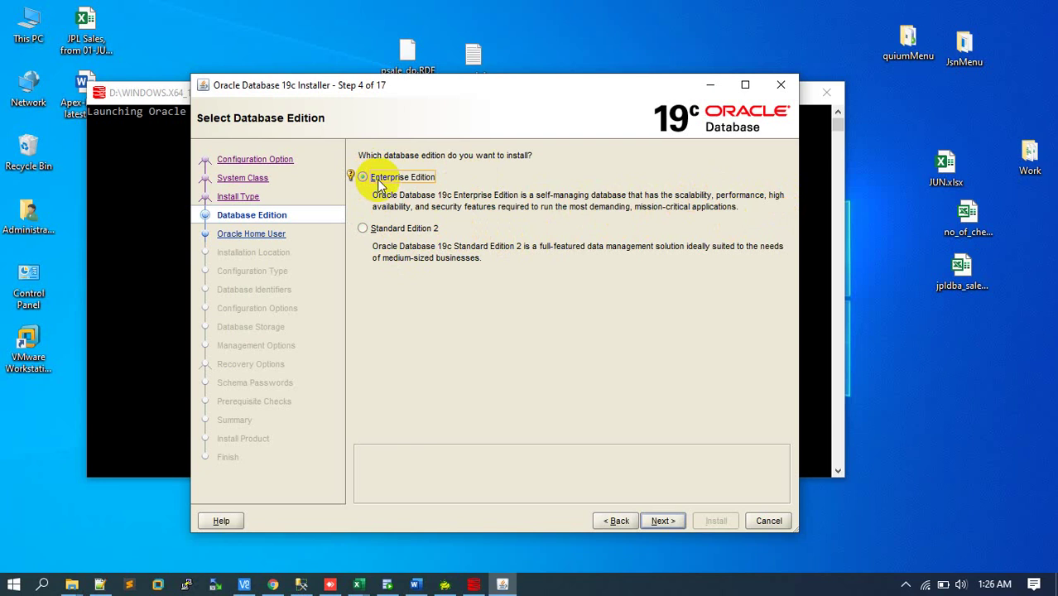
click(667, 521)
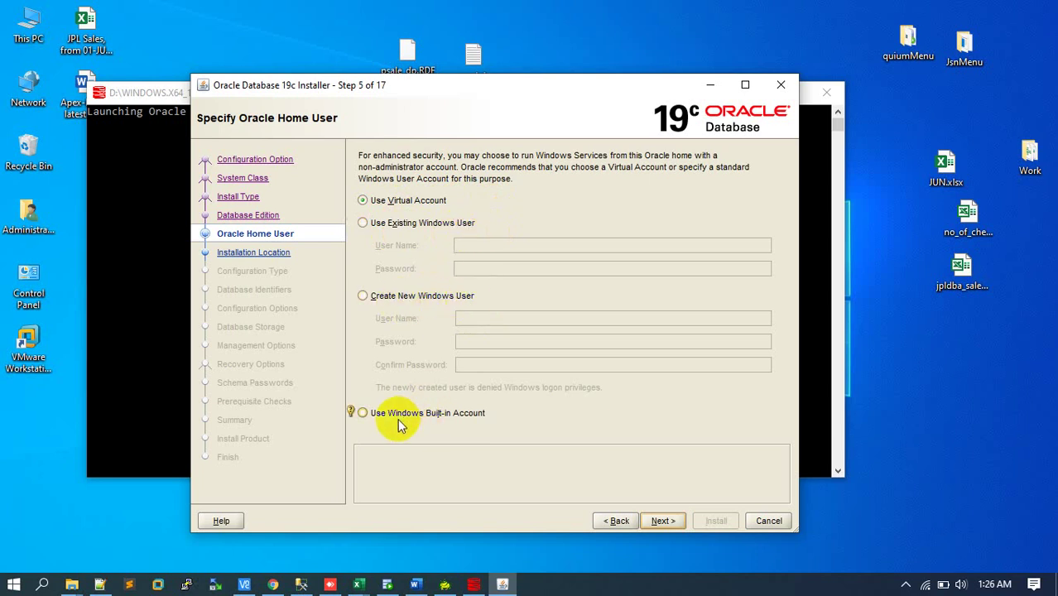
Step: Choose the Windows Built-in Account as the Oracle home user and continue to the installation location, accepting the security warning
click(454, 414)
click(423, 300)
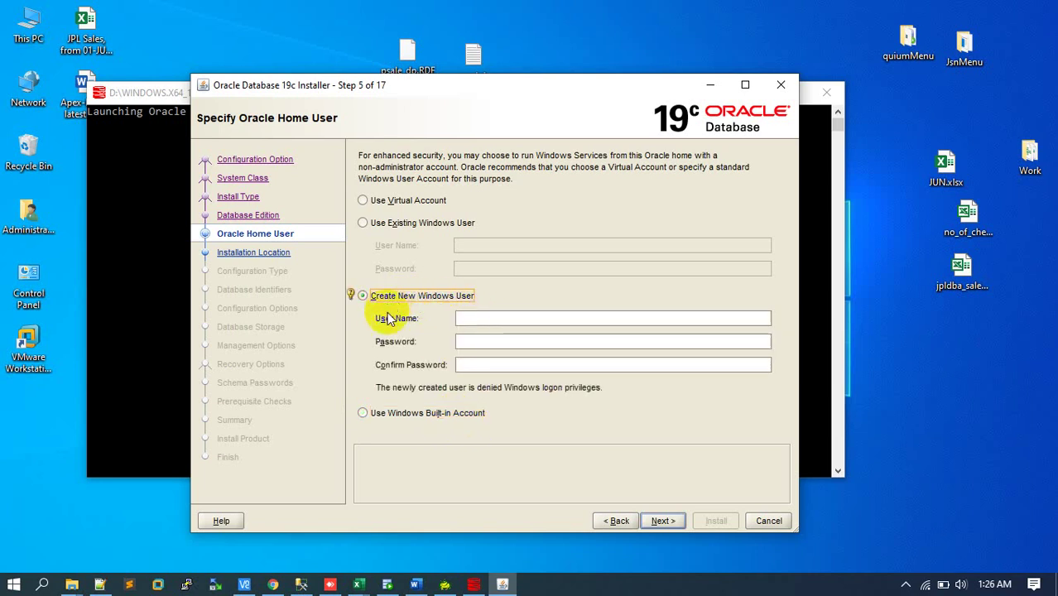
click(465, 318)
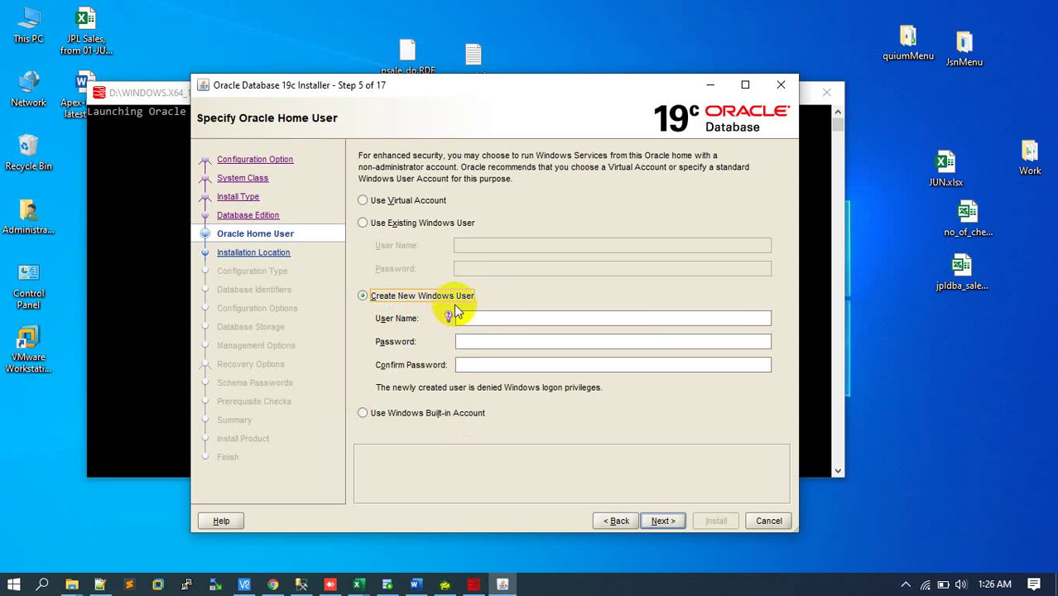
click(445, 416)
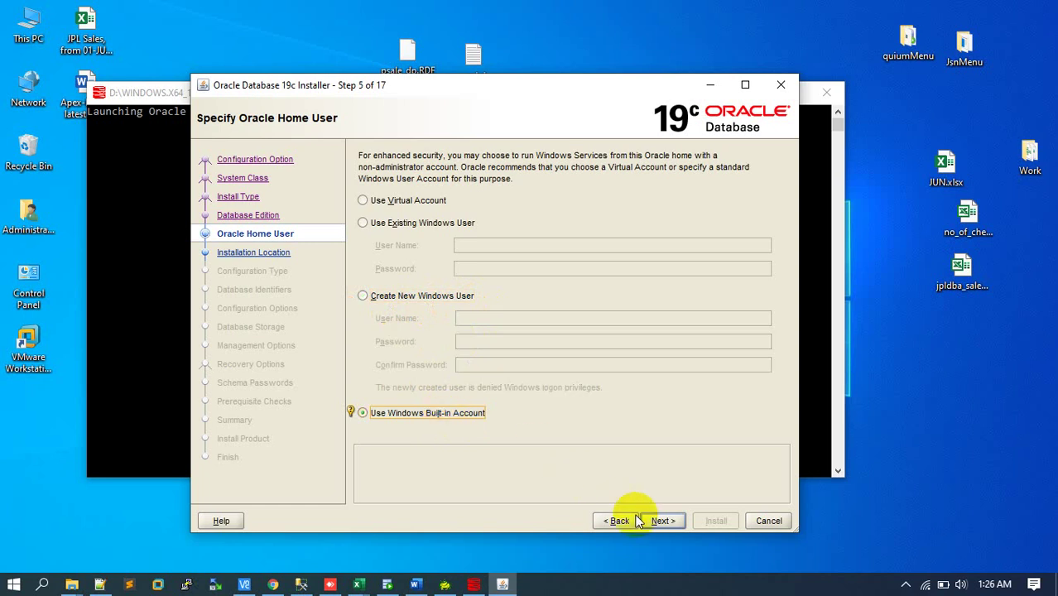
click(661, 520)
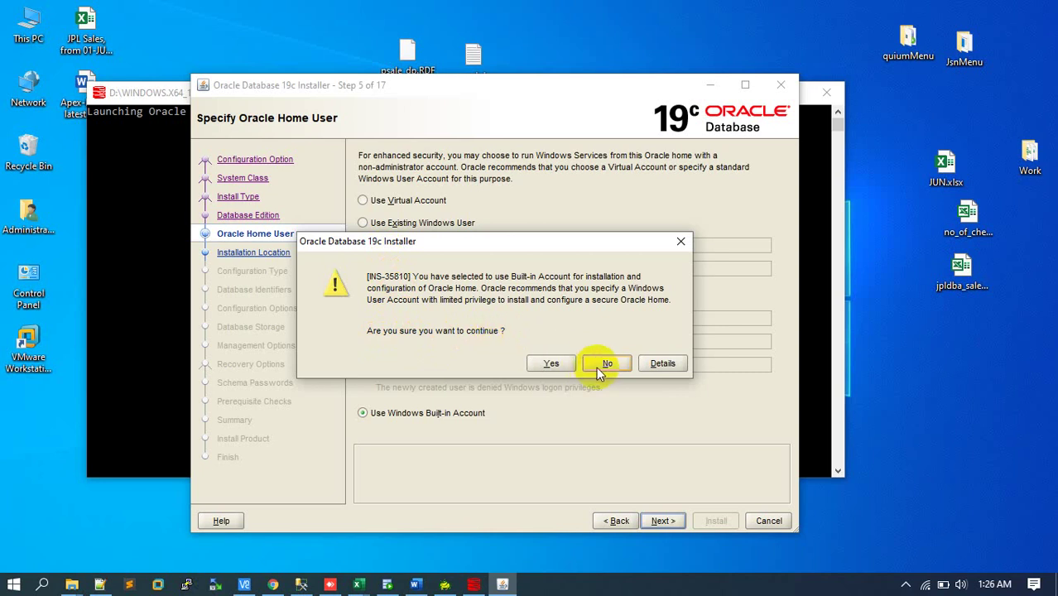
click(553, 363)
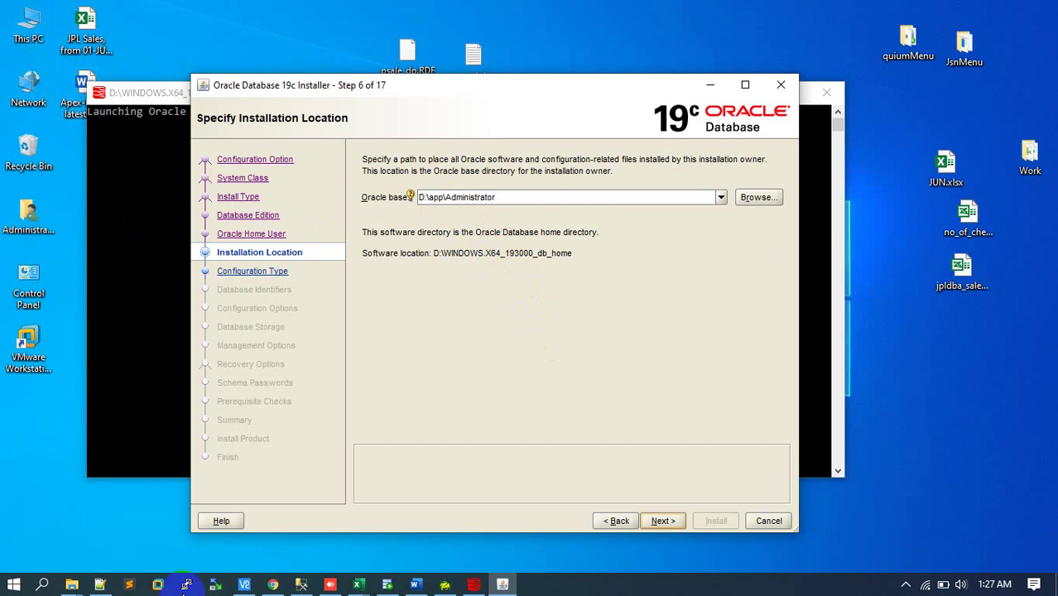
Step: Copy the path of the D:\Oracle\Oracle19c folder from File Explorer and return to the installer
mouse_move(72, 584)
click(83, 543)
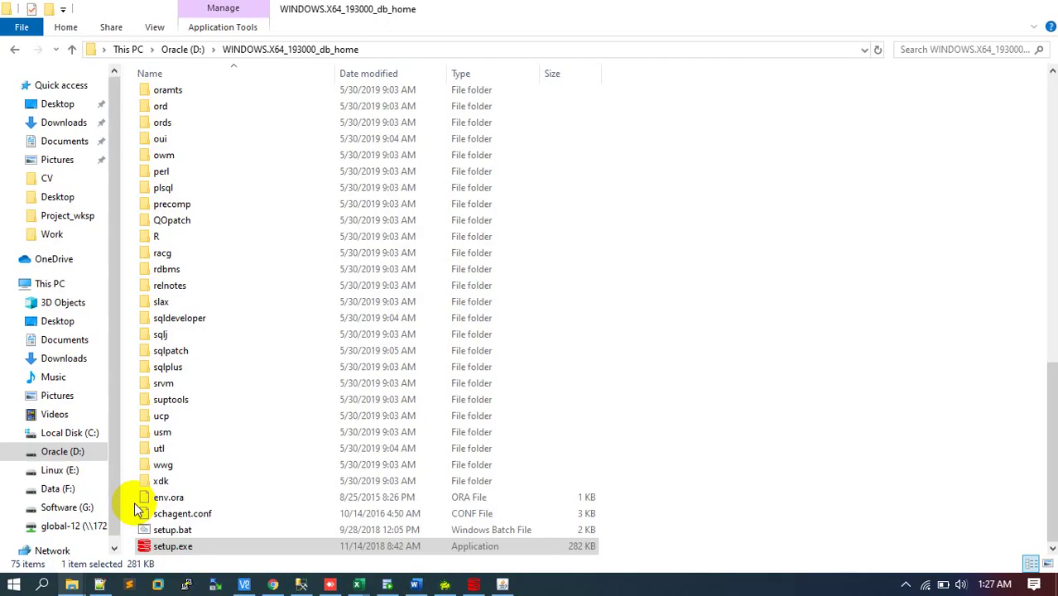
click(183, 51)
double_click(188, 115)
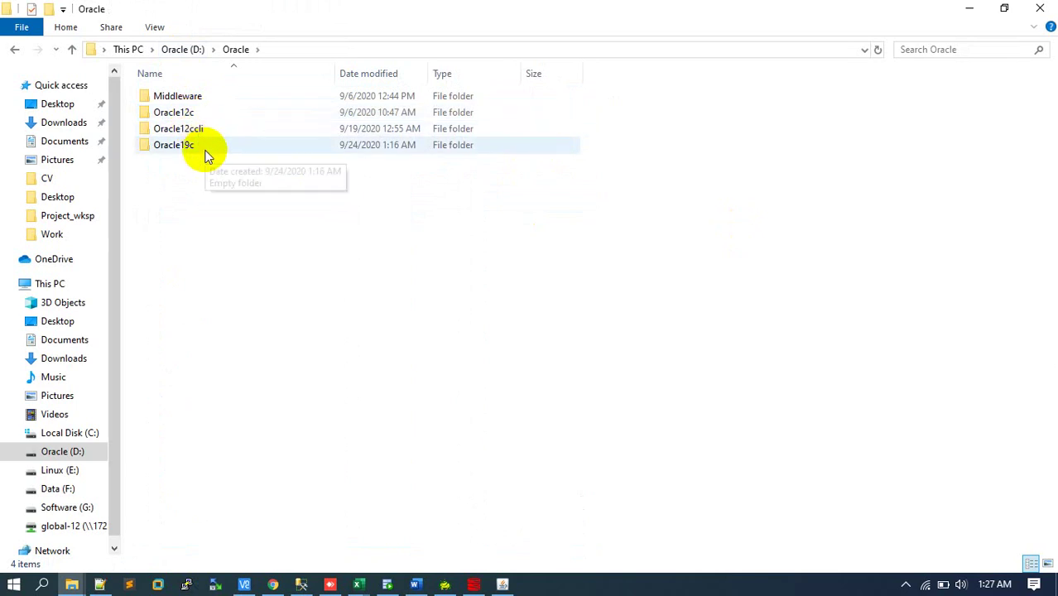
double_click(206, 153)
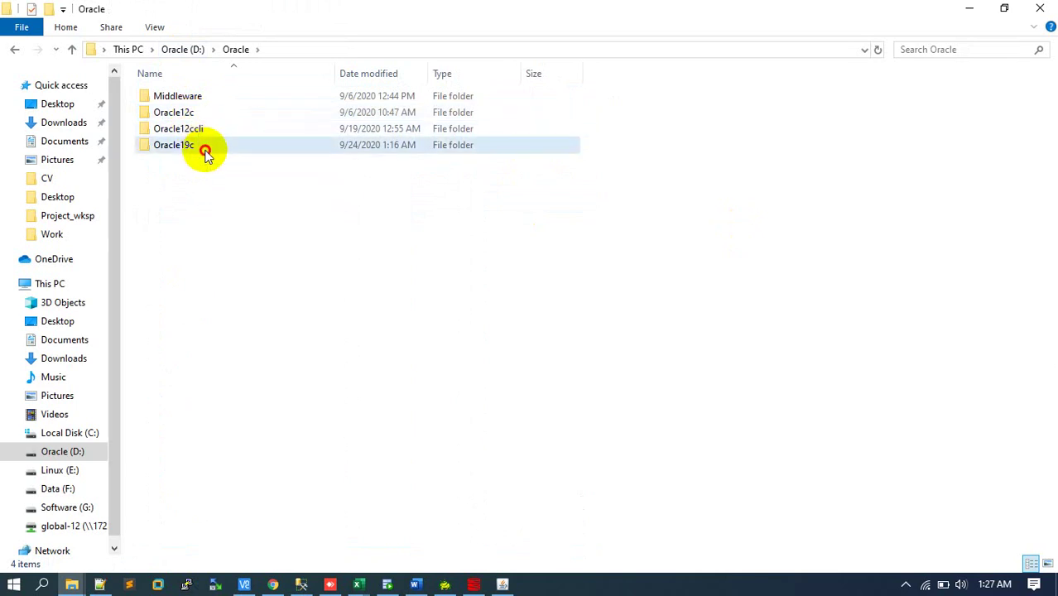
click(347, 49)
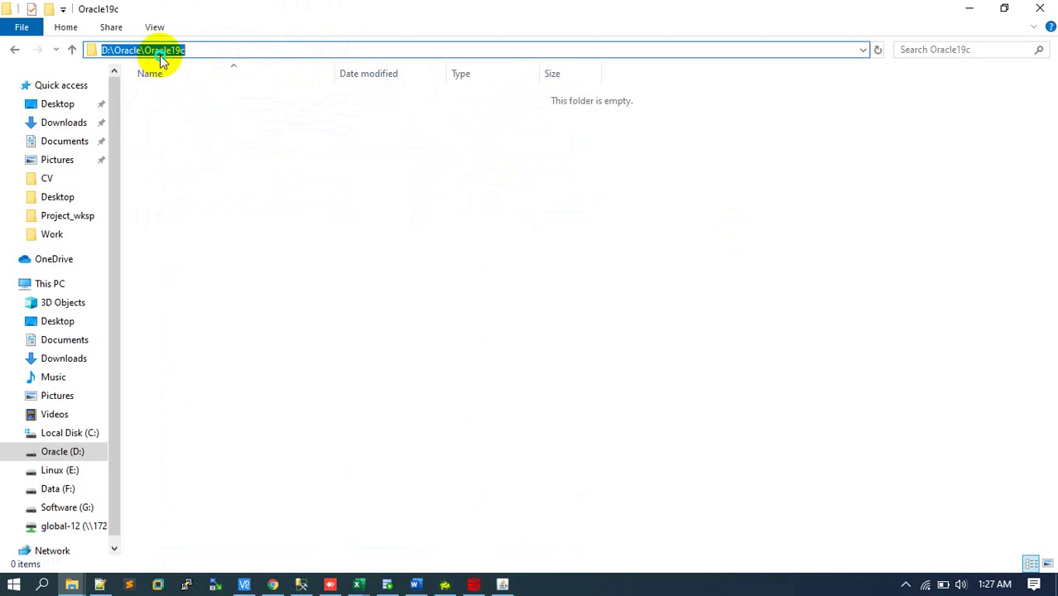
right_click(162, 54)
click(198, 105)
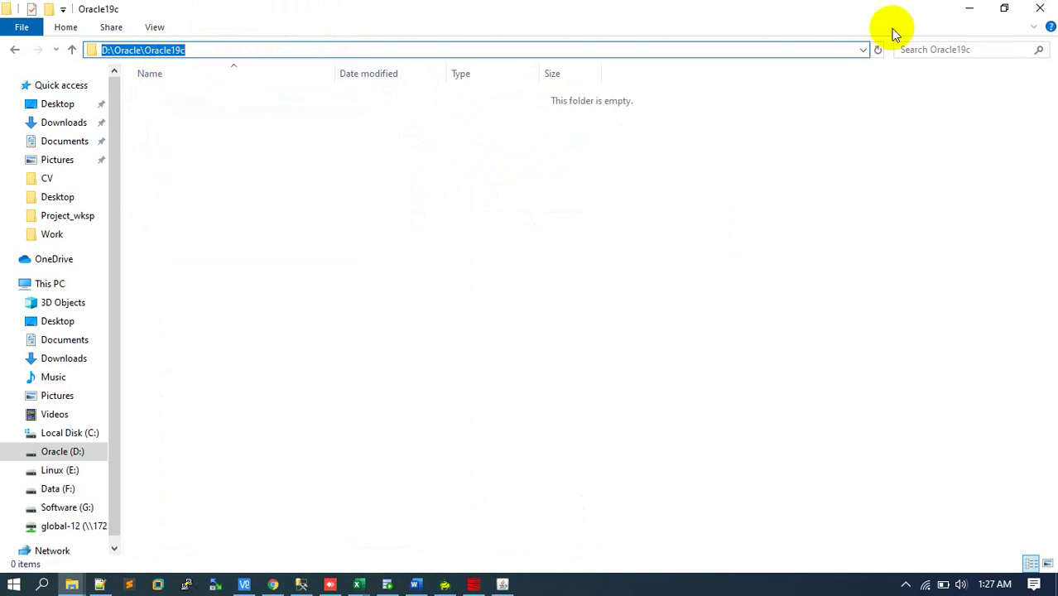
click(970, 13)
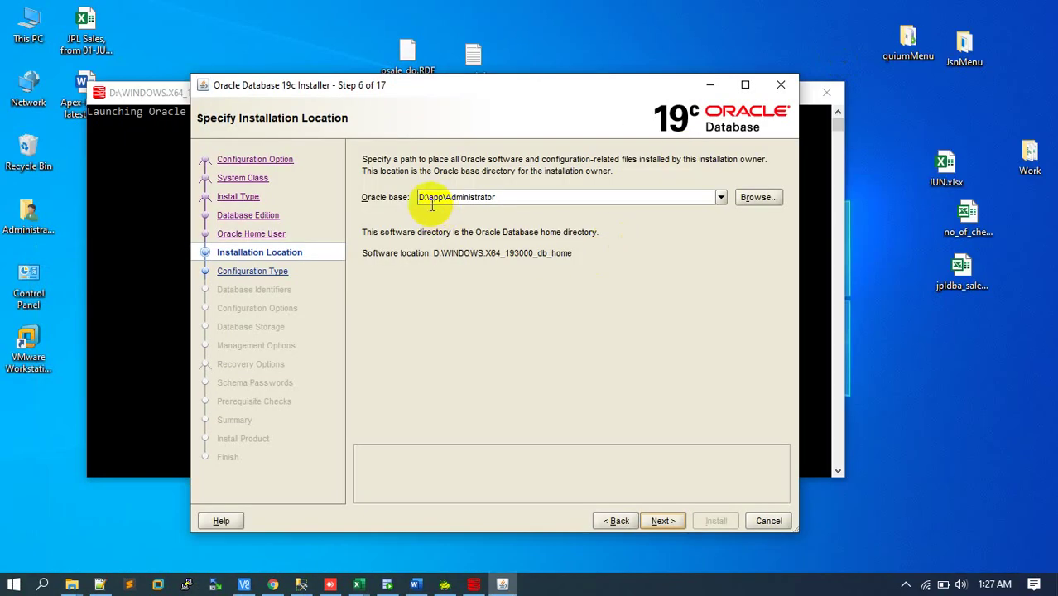
Step: Set the Oracle base to D:\Oracle\Oracle19c\app\Administrator and continue to the configuration type selection
drag(426, 198, 412, 202)
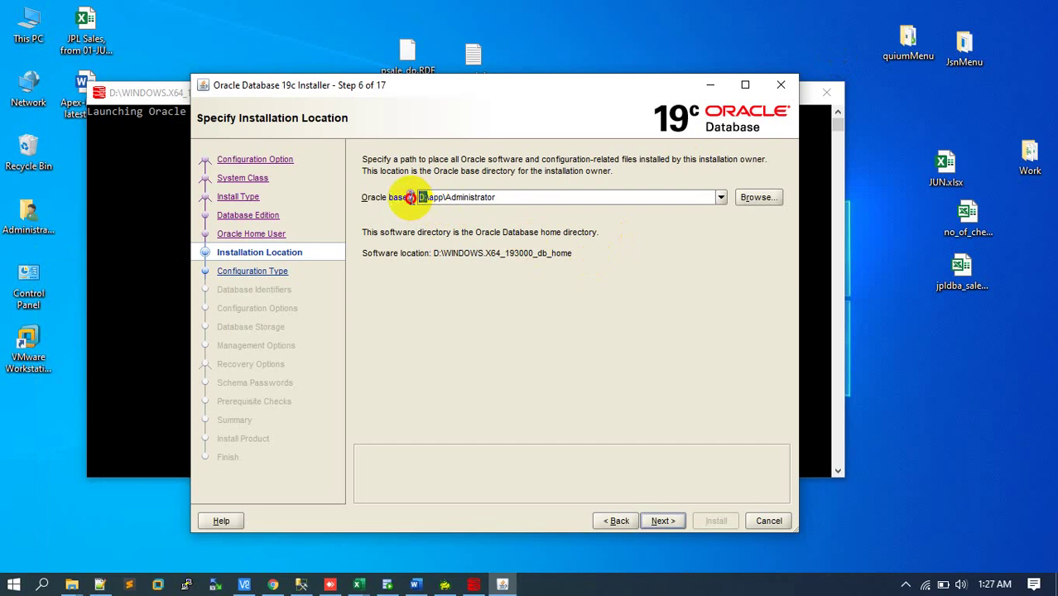
mouse_move(411, 202)
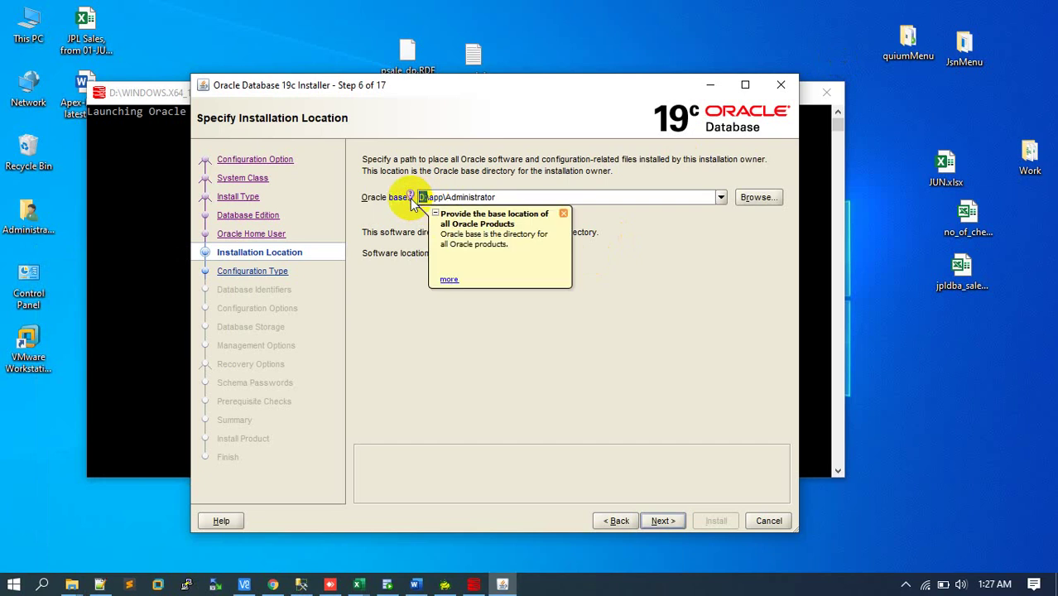
key(ctrl+v)
click(484, 328)
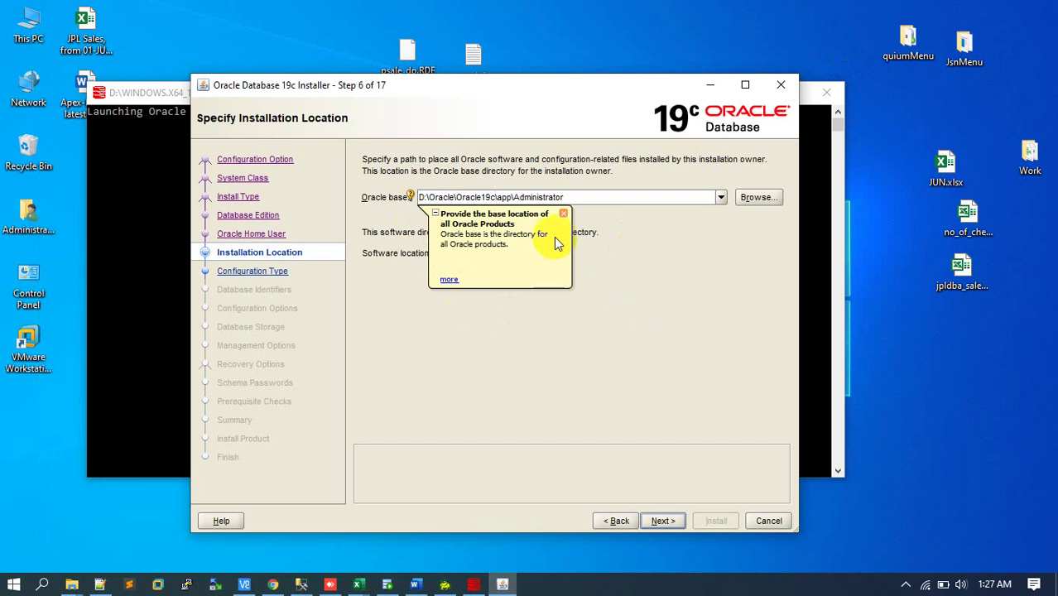
click(573, 200)
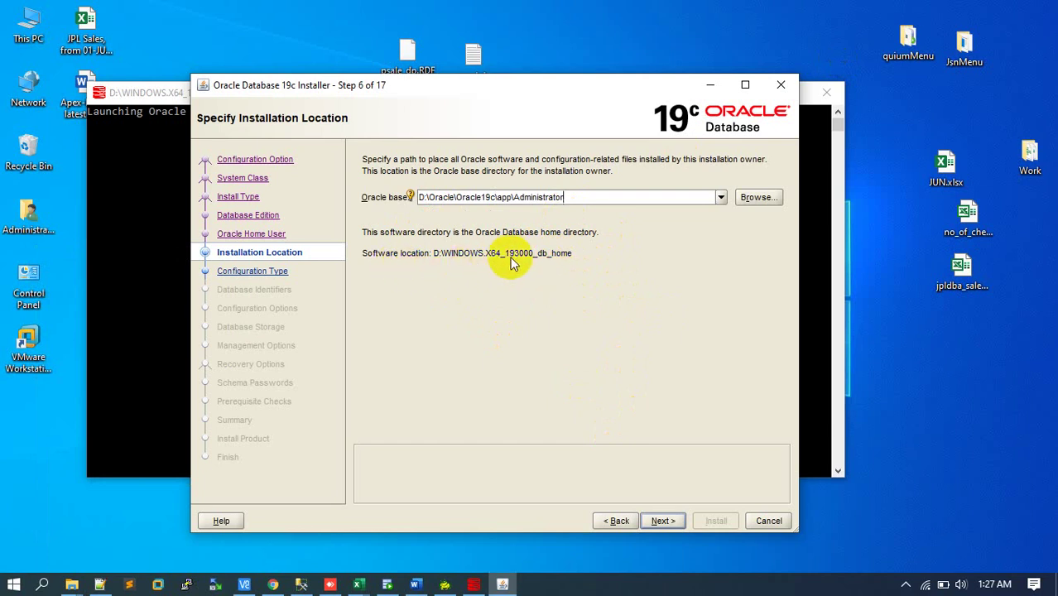
click(662, 521)
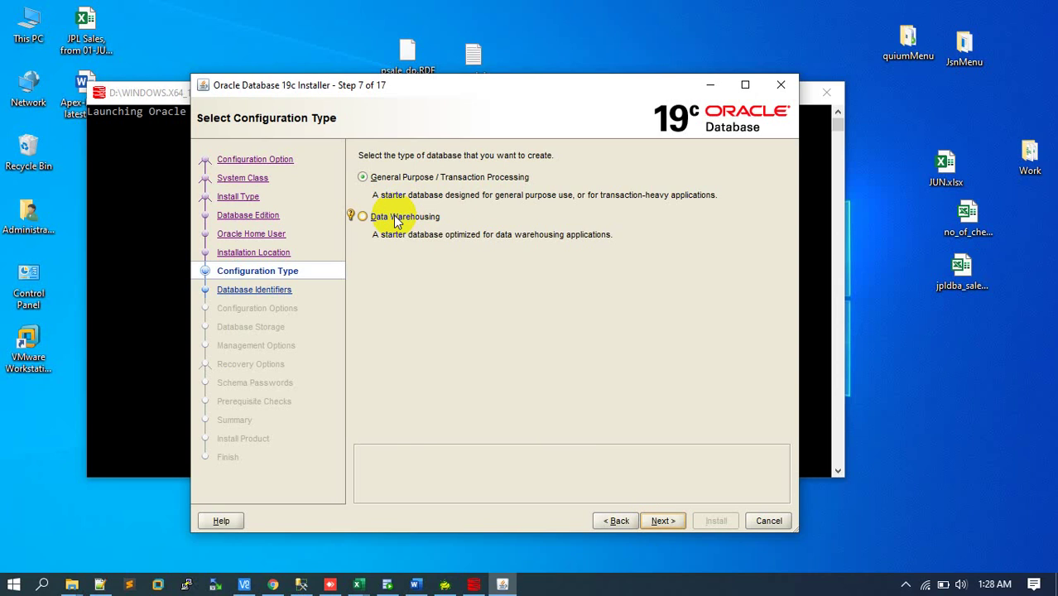
Step: Choose the General Purpose / Transaction Processing database type and continue to the database identifiers
click(406, 176)
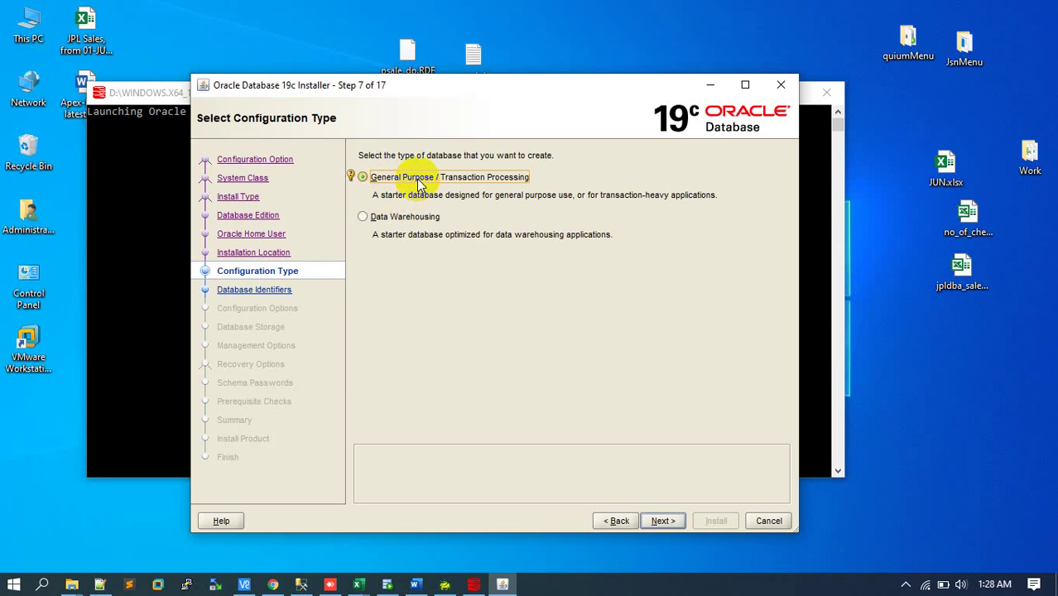
click(662, 520)
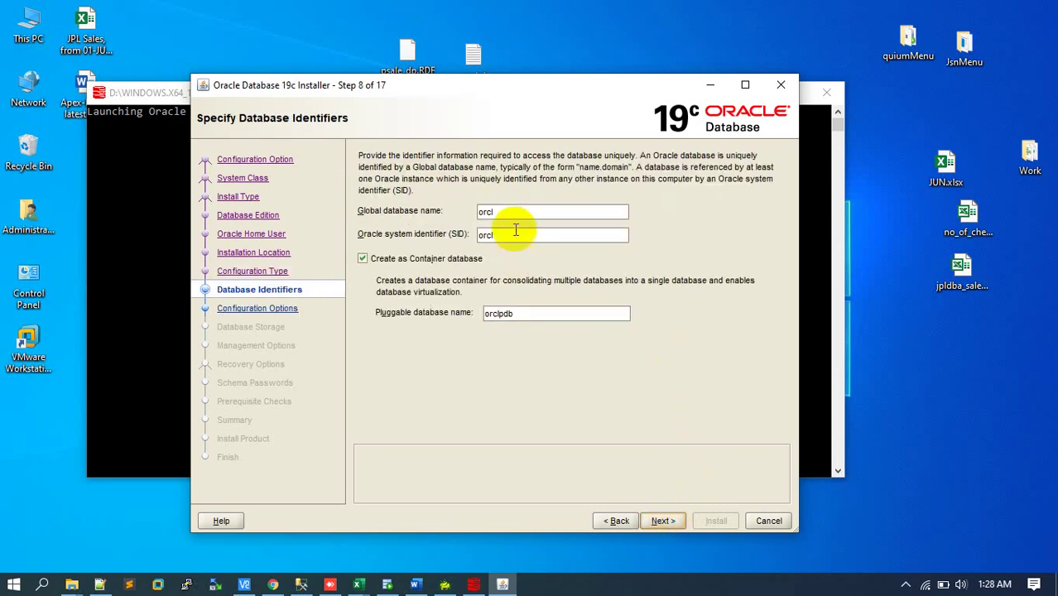
Step: Set the global database name and SID to orcl19c, disable container database creation, and continue to the configuration options
click(508, 211)
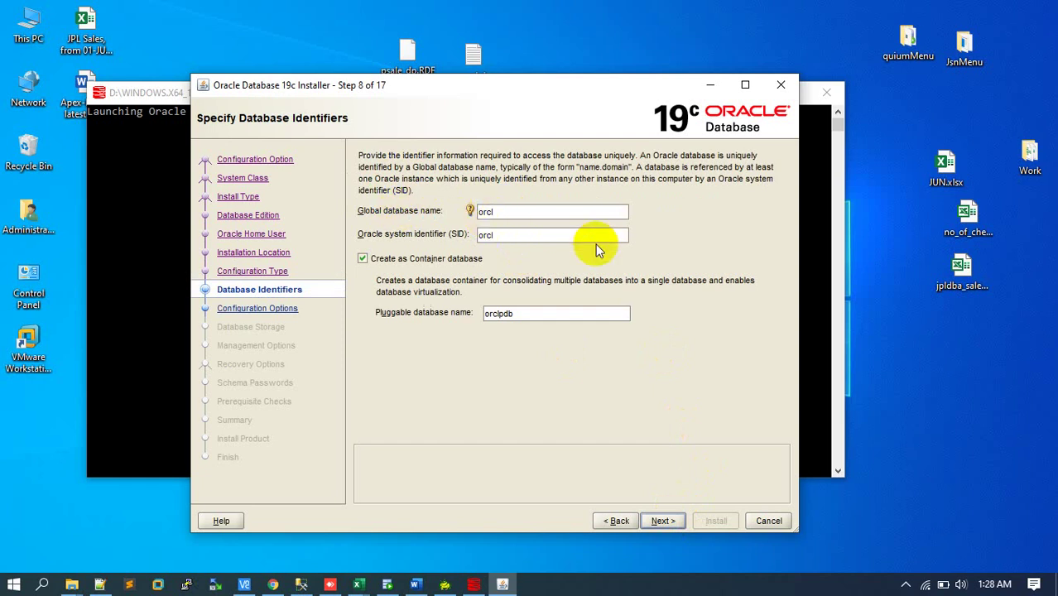
text(19c)
key(Tab)
key(Tab)
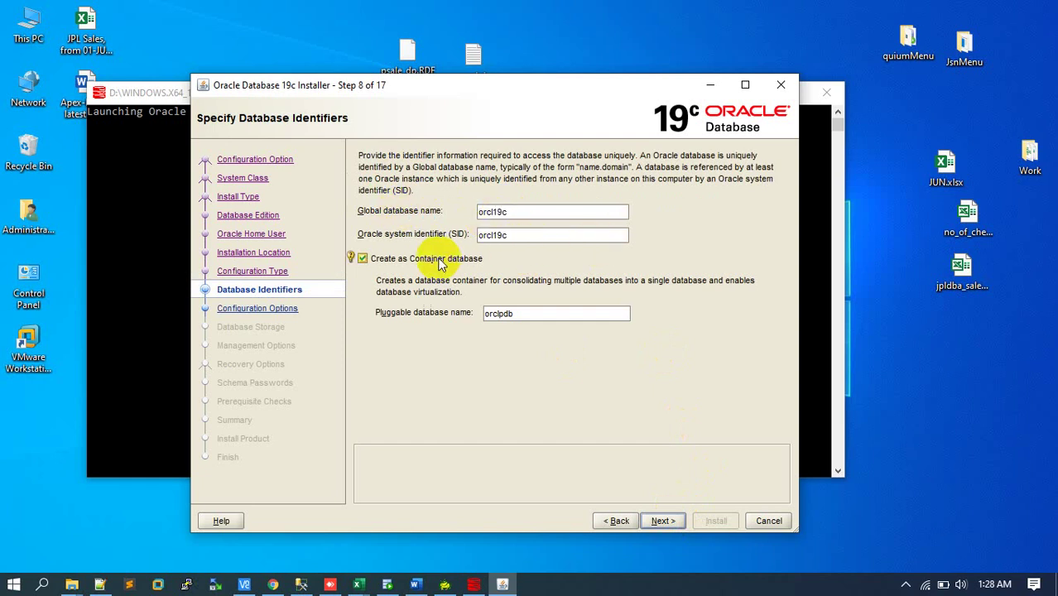
click(439, 261)
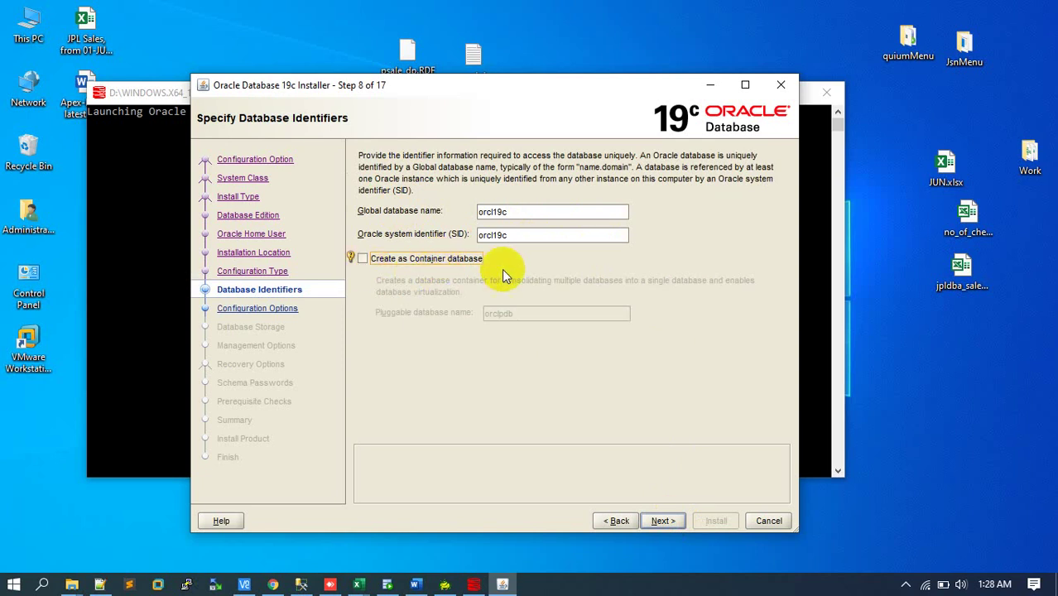
click(664, 520)
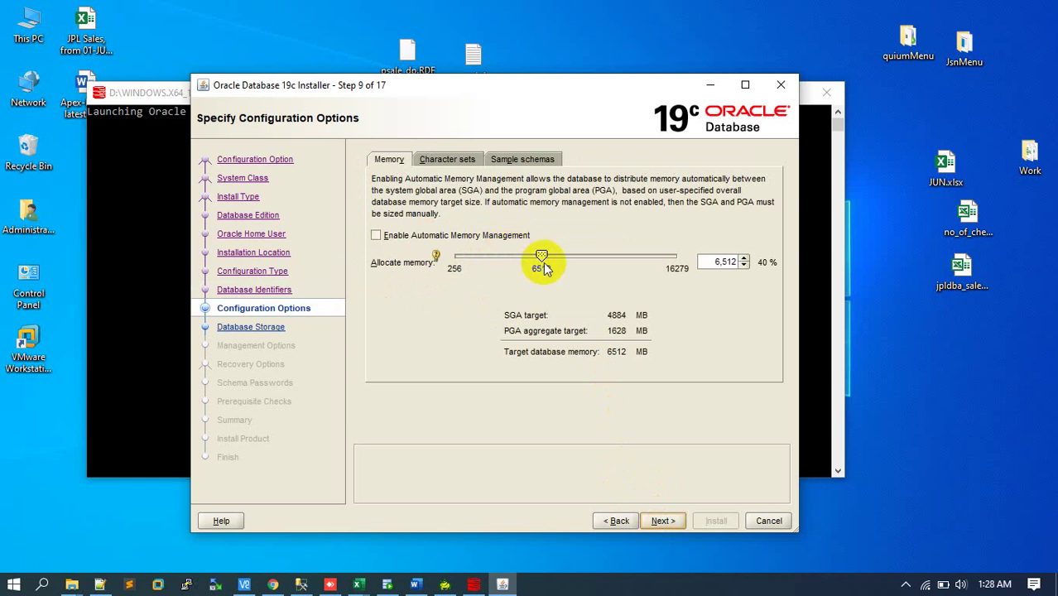
Step: Set the allocated database memory to about 6098 MB with Automatic Memory Management left disabled
click(605, 261)
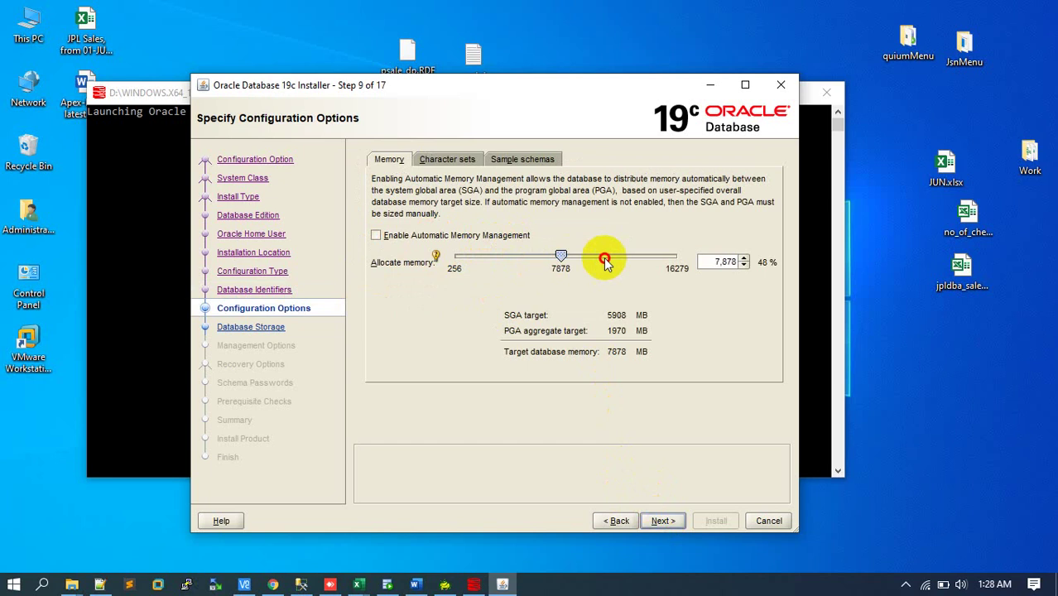
drag(605, 261, 538, 259)
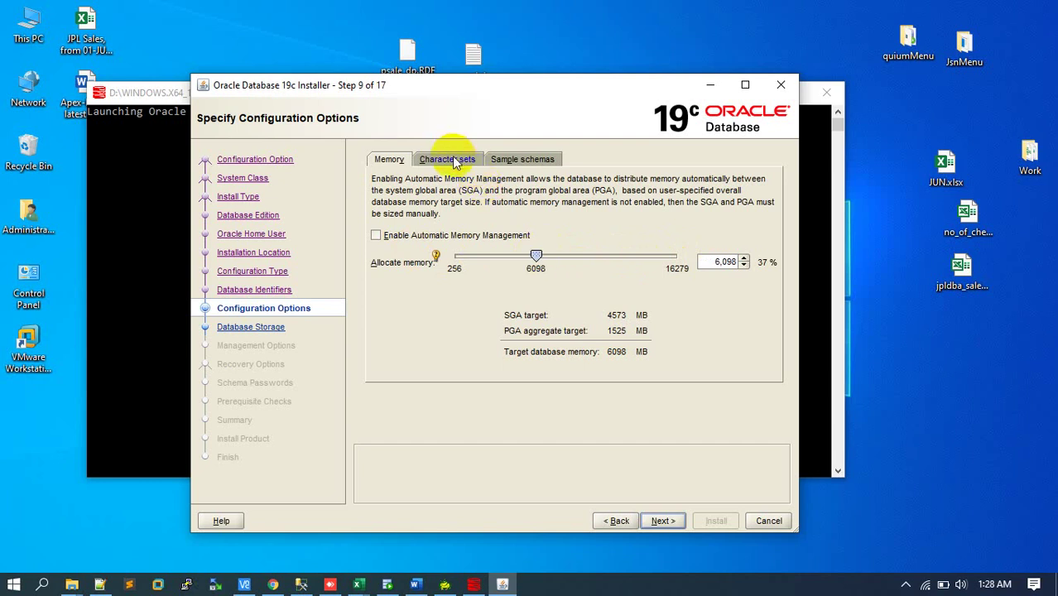
click(399, 237)
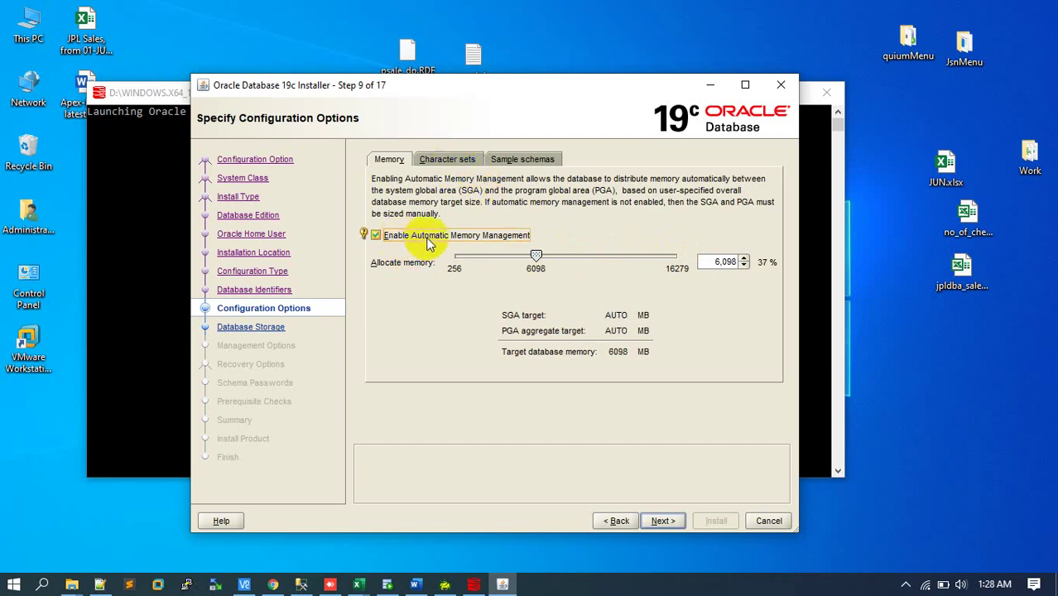
click(500, 239)
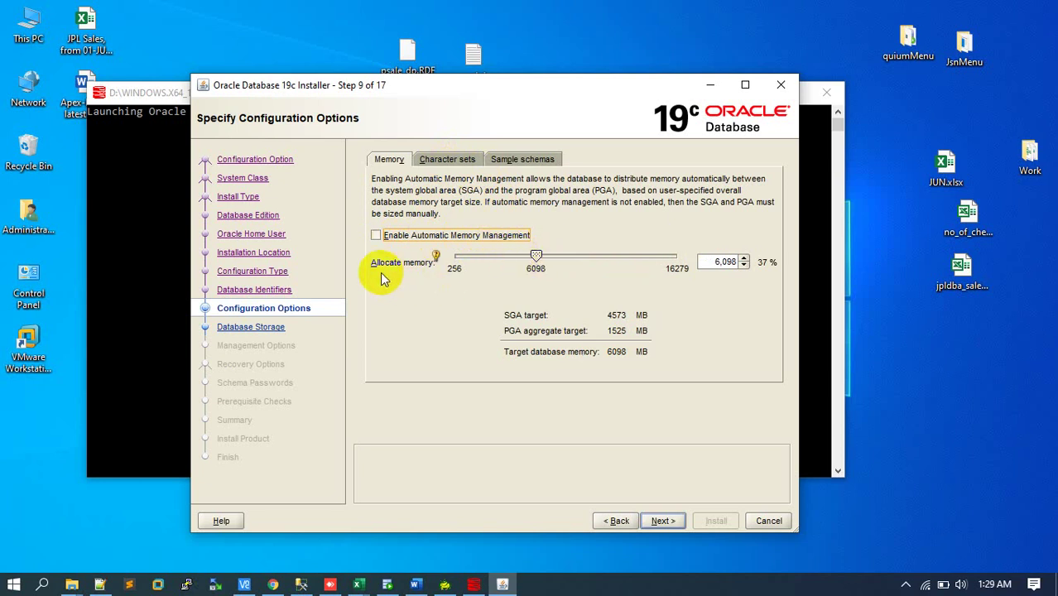
click(536, 258)
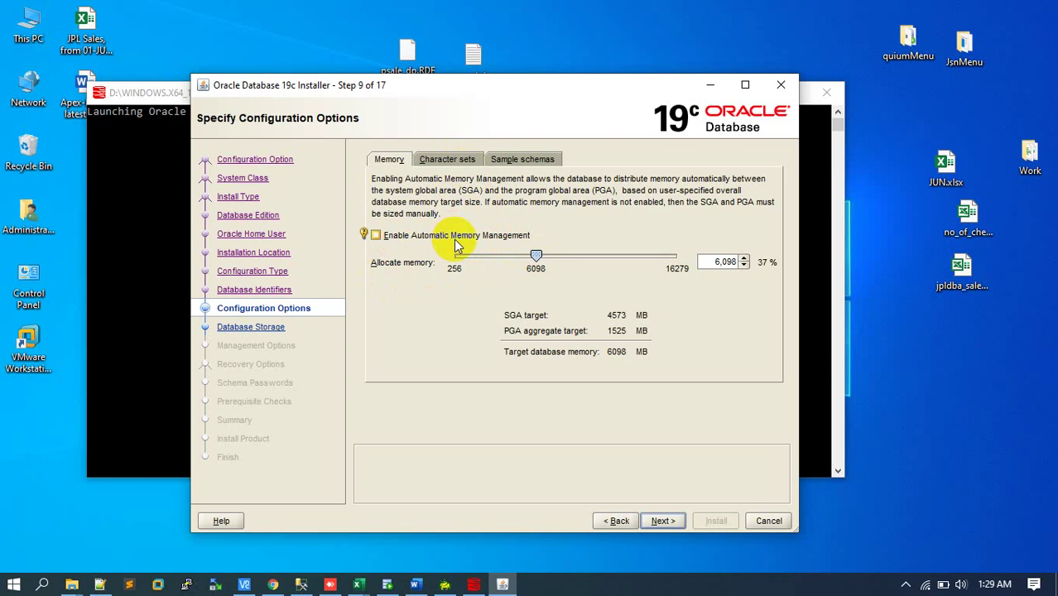
Step: Select the Unicode (AL32UTF8) database character set and enable installing the sample schemas in the database
click(454, 159)
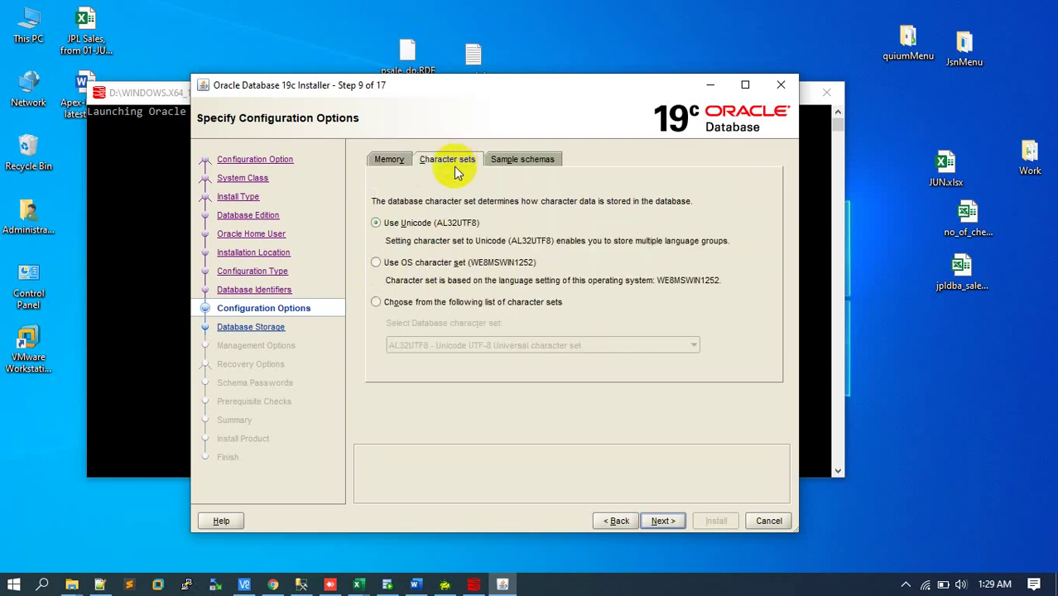
click(460, 225)
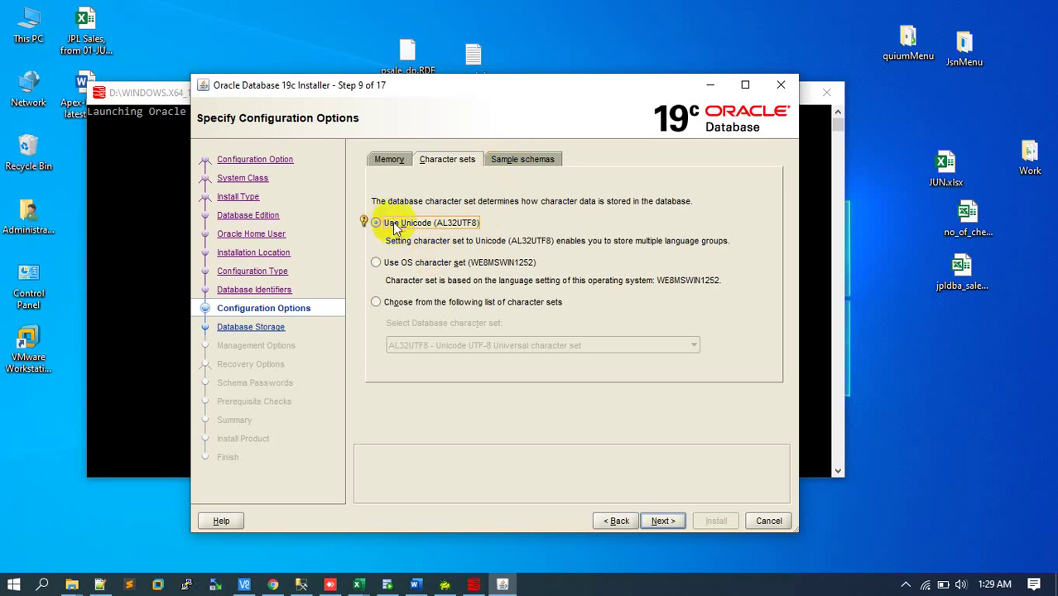
click(514, 161)
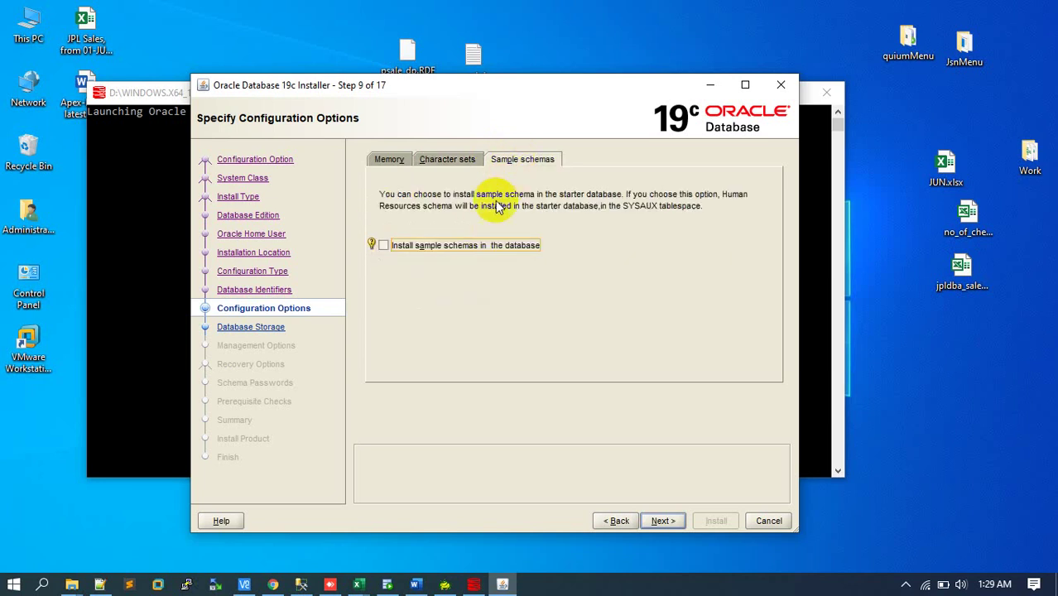
click(433, 247)
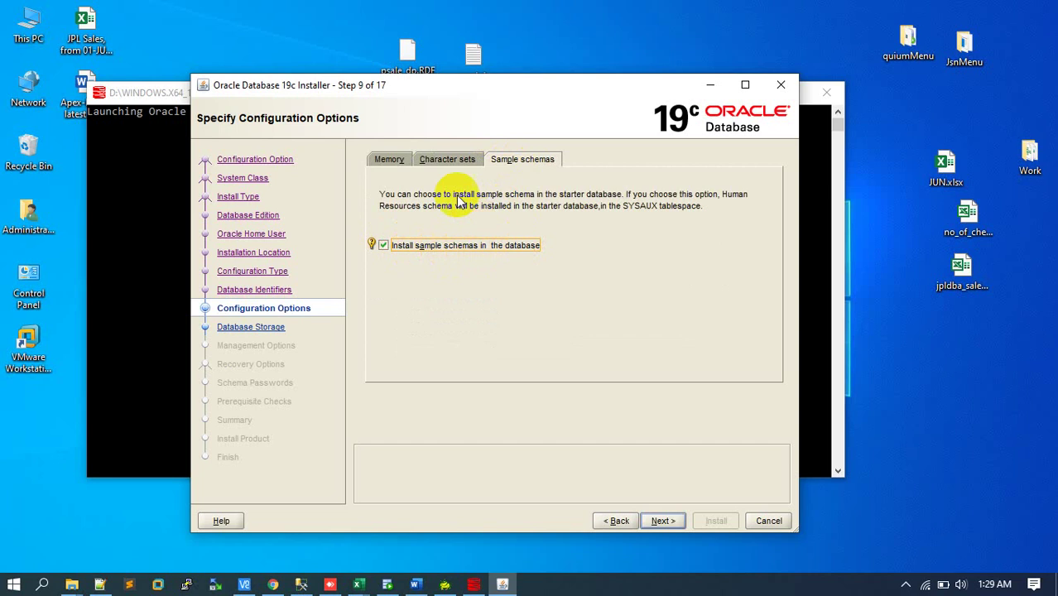
Step: Try to continue with Automatic Memory Management enabled, and turn the option back off
click(388, 159)
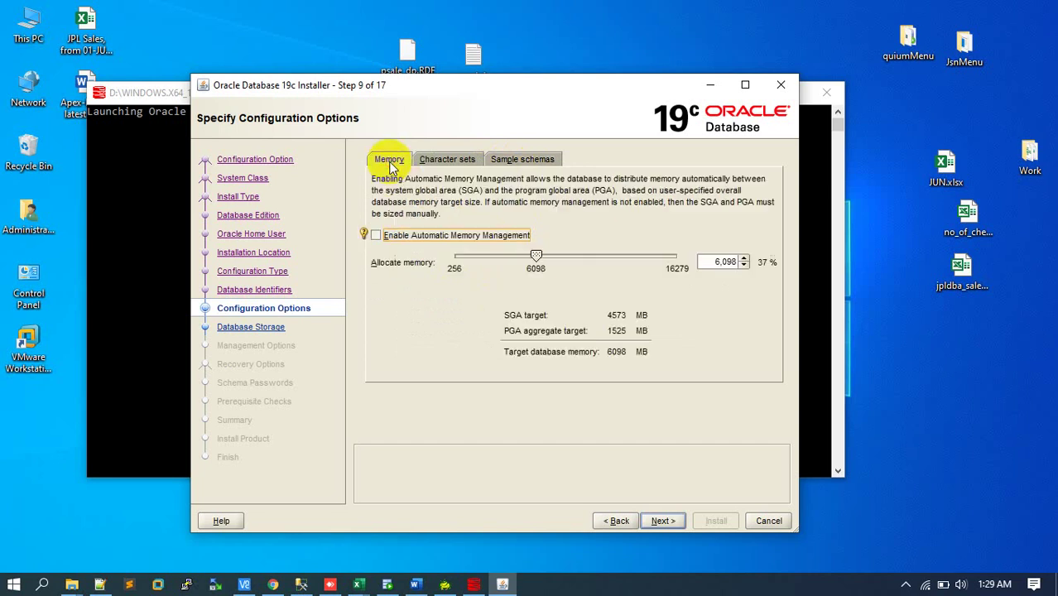
click(421, 236)
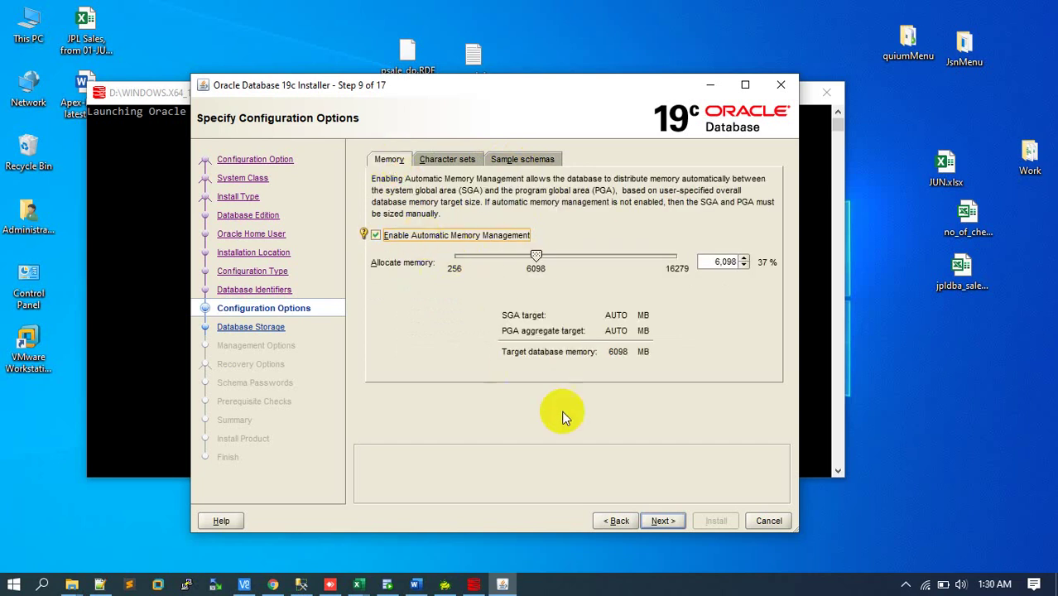
click(668, 522)
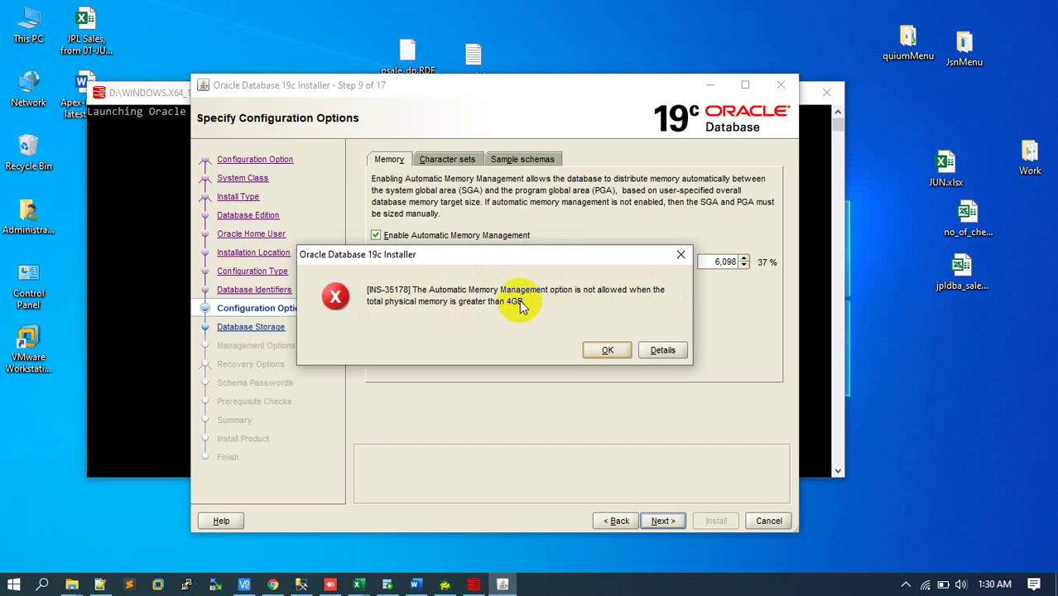
click(607, 351)
click(439, 238)
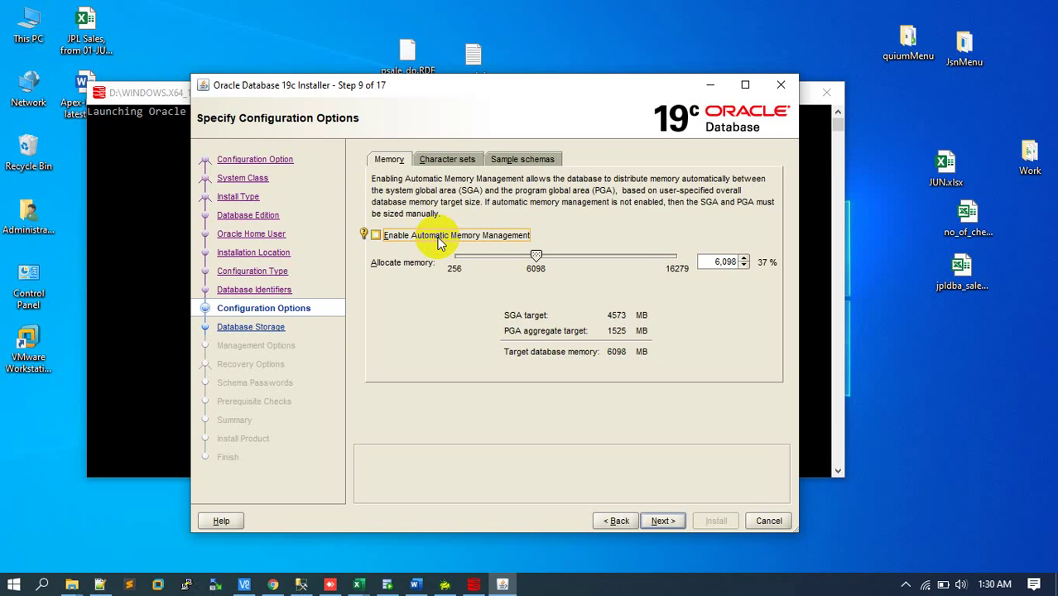
Step: Keep File system storage with database files in D:\Oracle\Oracle19c\app\Administrator\oradata, and continue to the management options
click(658, 520)
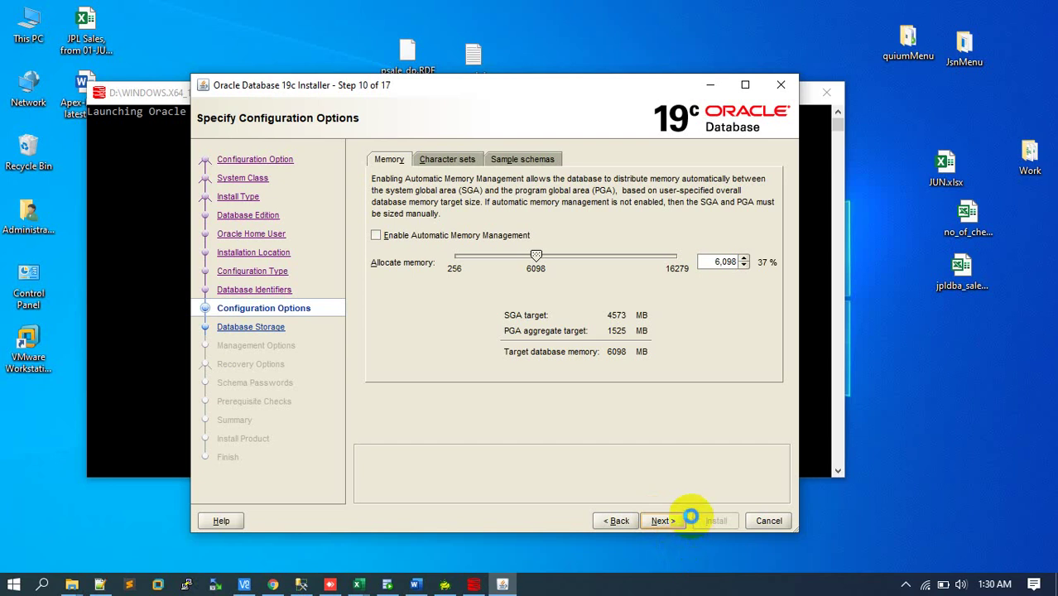
click(681, 521)
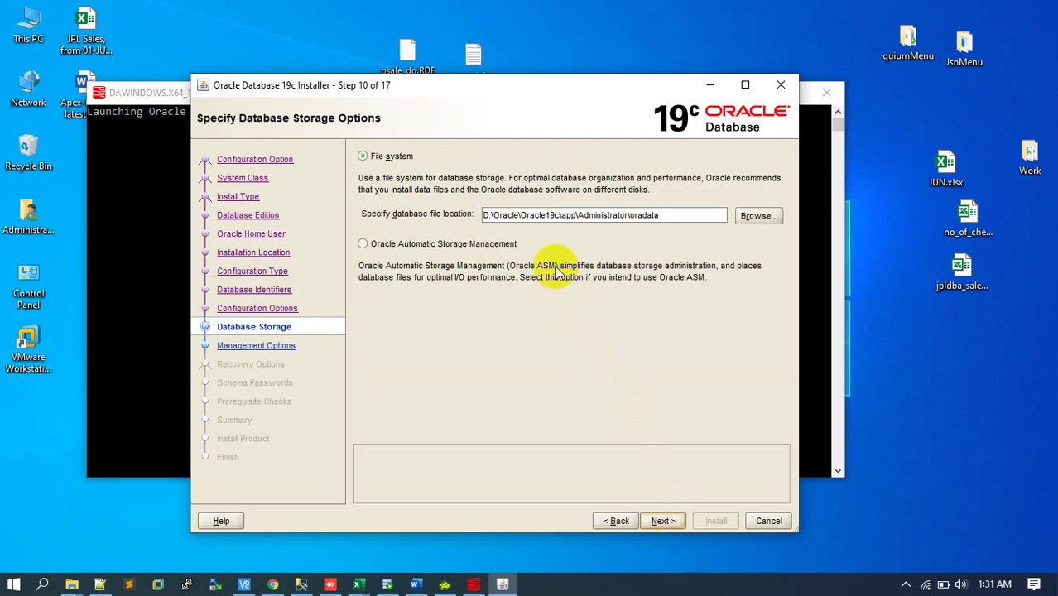
click(404, 158)
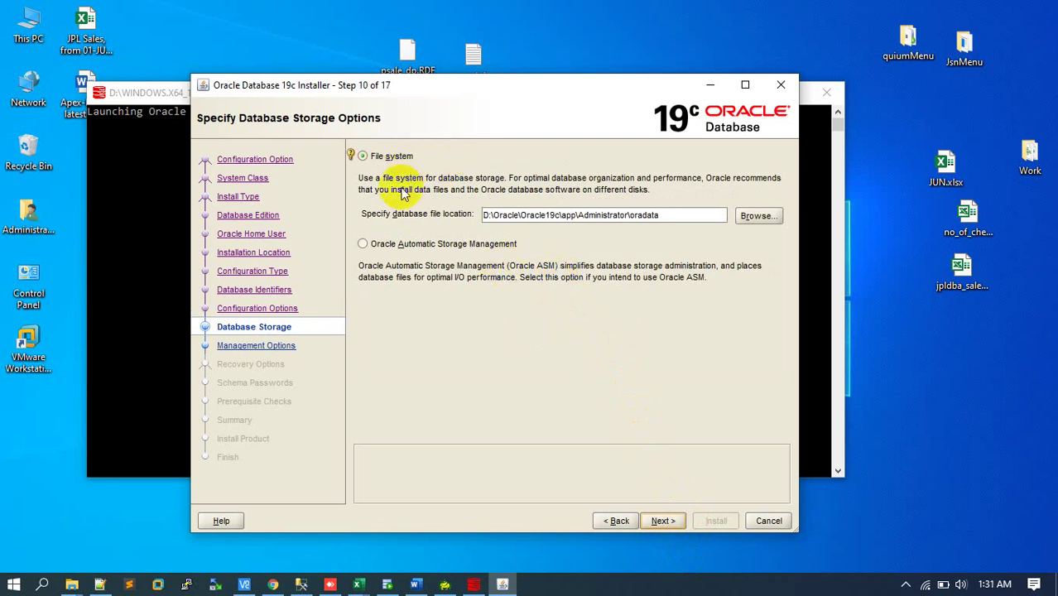
drag(671, 217, 631, 216)
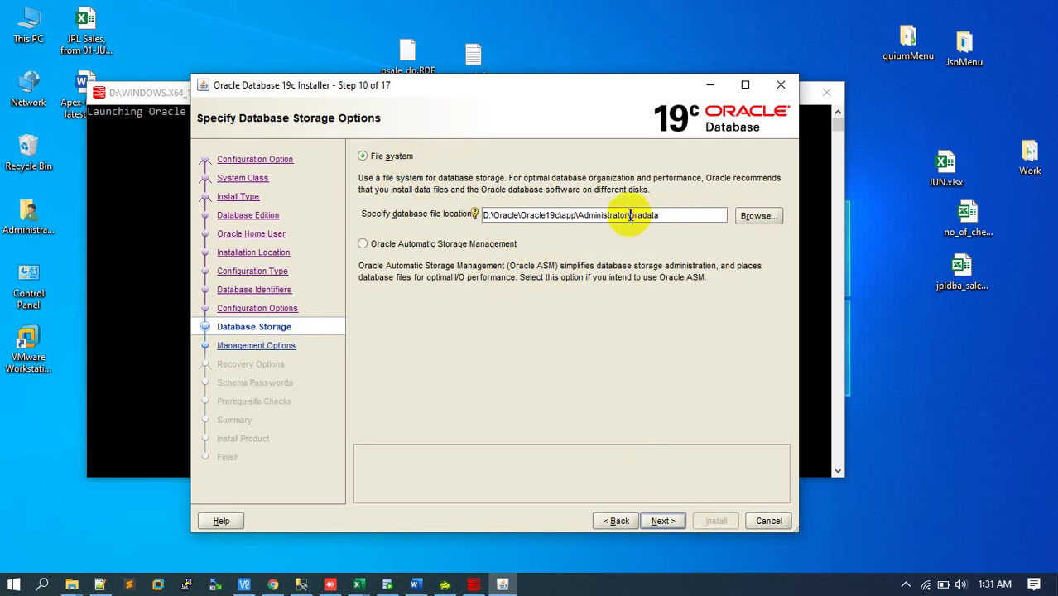
click(662, 216)
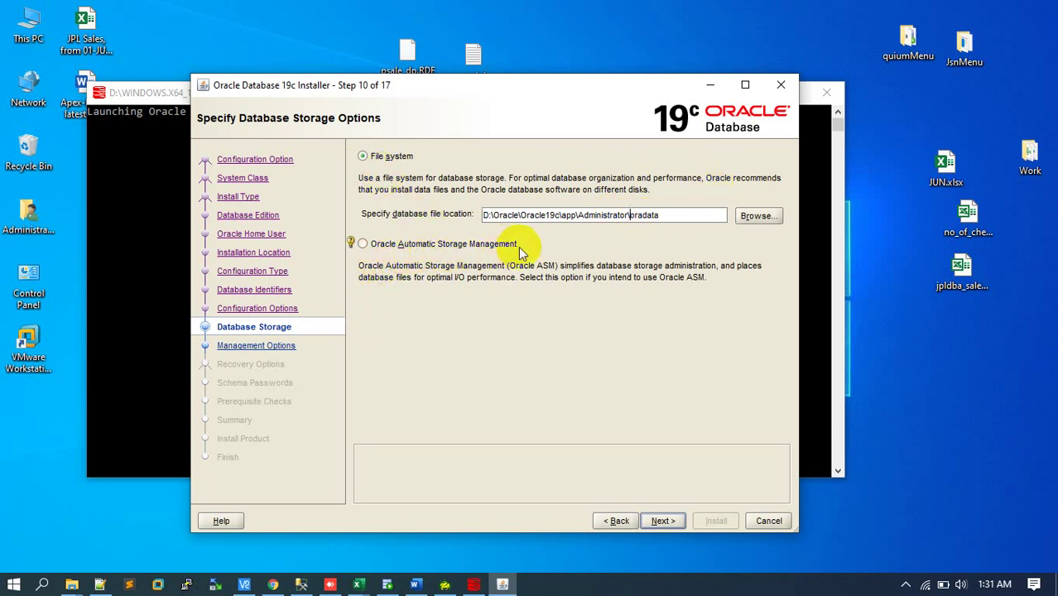
click(386, 157)
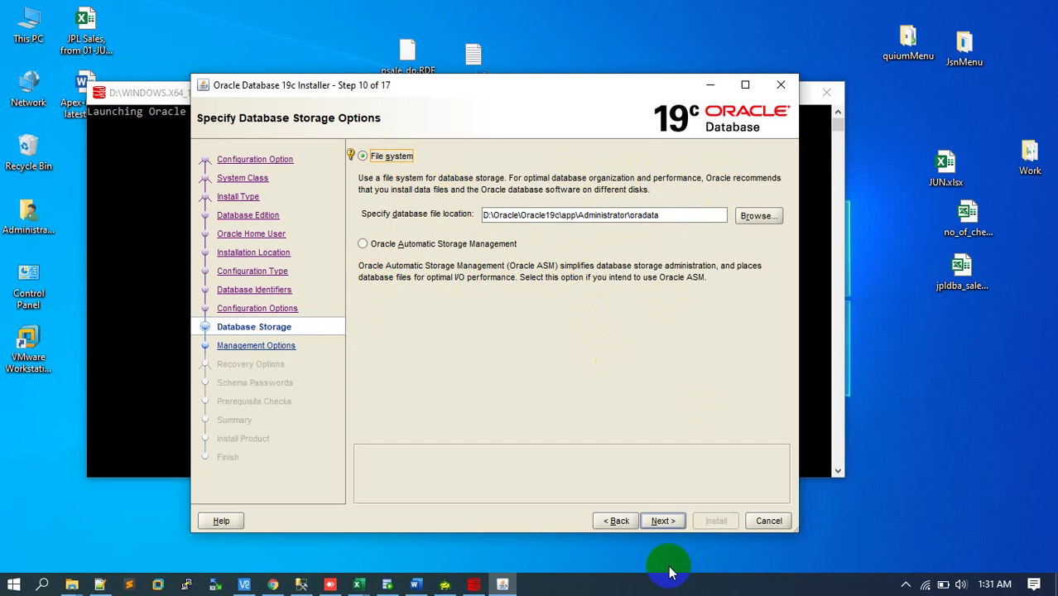
click(662, 521)
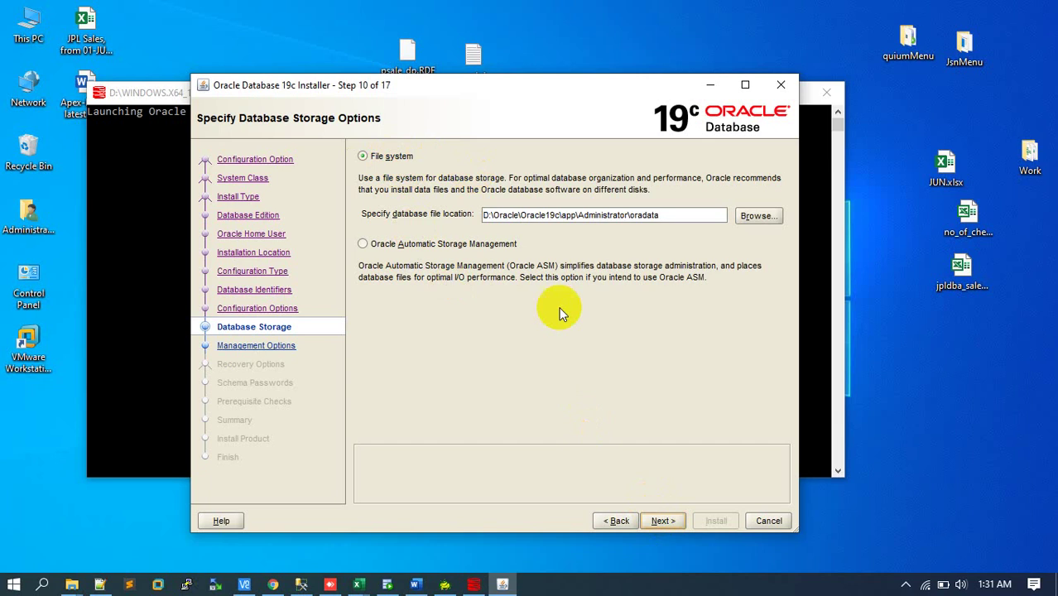
click(674, 523)
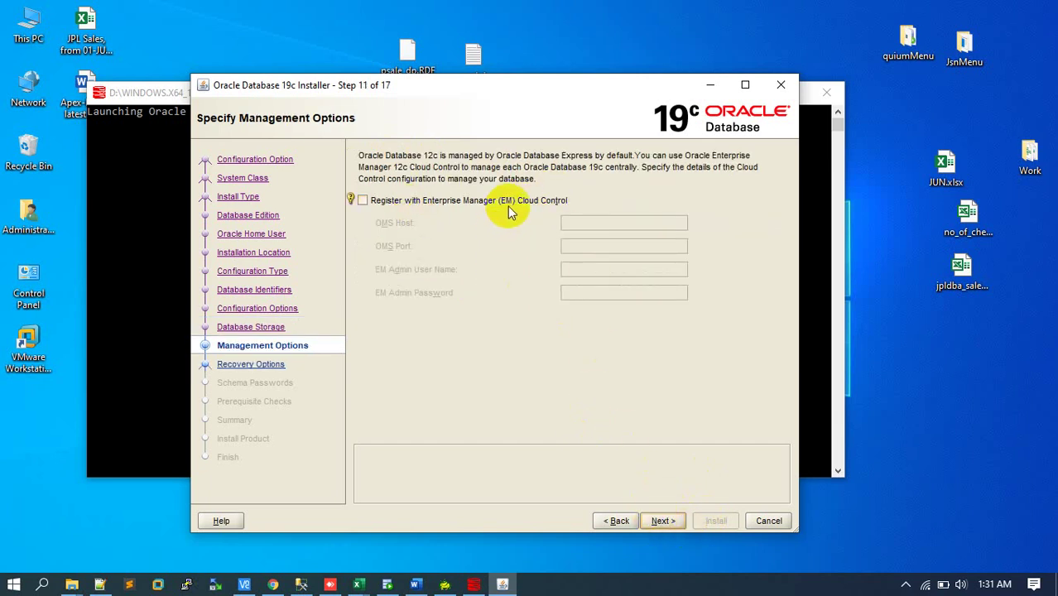
Step: Skip Enterprise Manager Cloud Control registration, enable File system recovery in D:\Oracle\Oracle19c\app\Administrator\recovery_area, and continue to the schema passwords
click(662, 521)
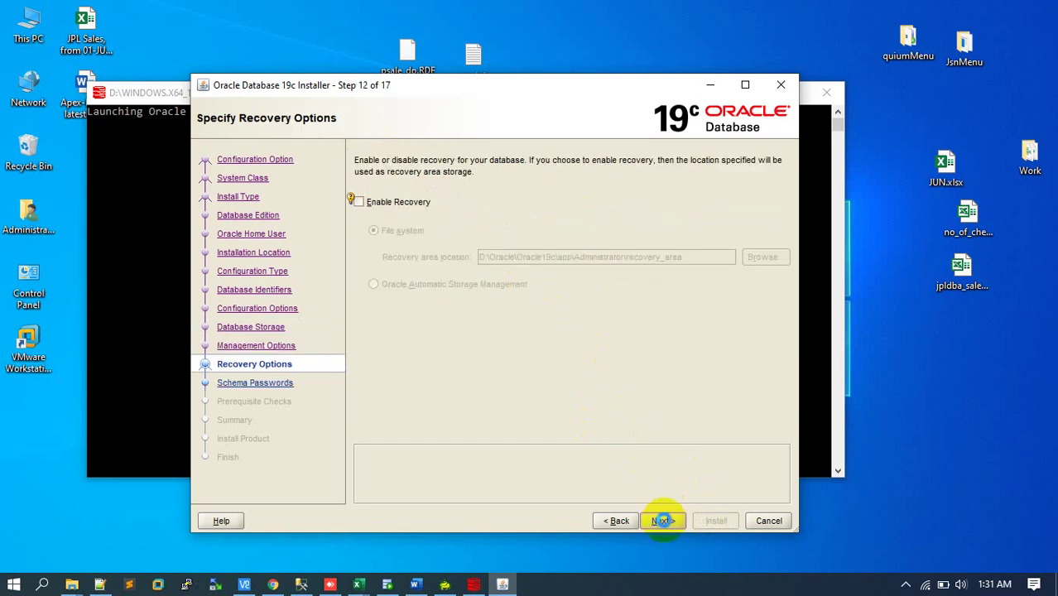
click(393, 212)
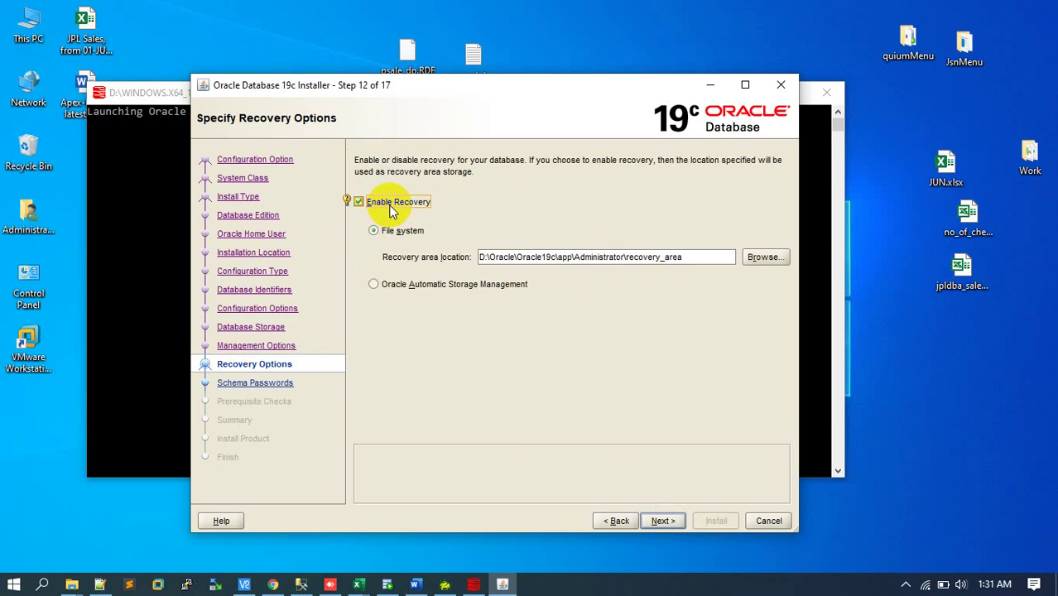
click(392, 210)
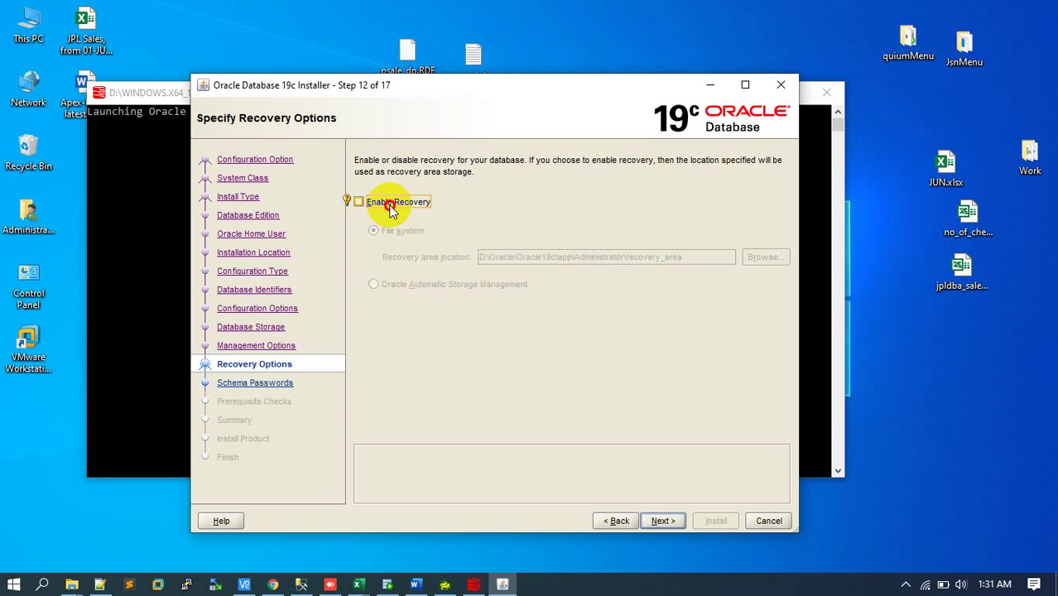
click(393, 210)
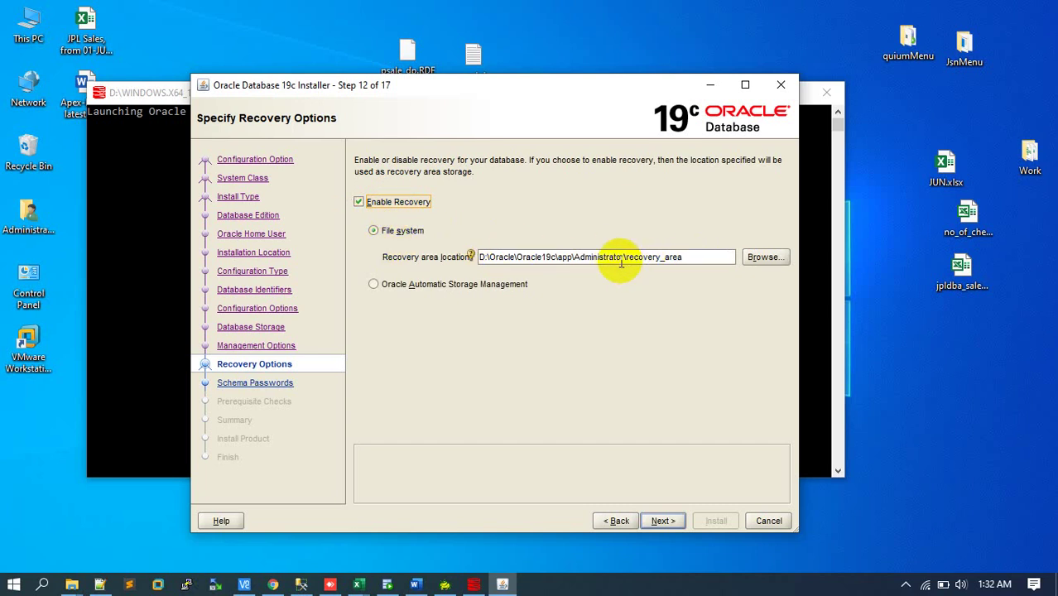
drag(683, 256, 613, 259)
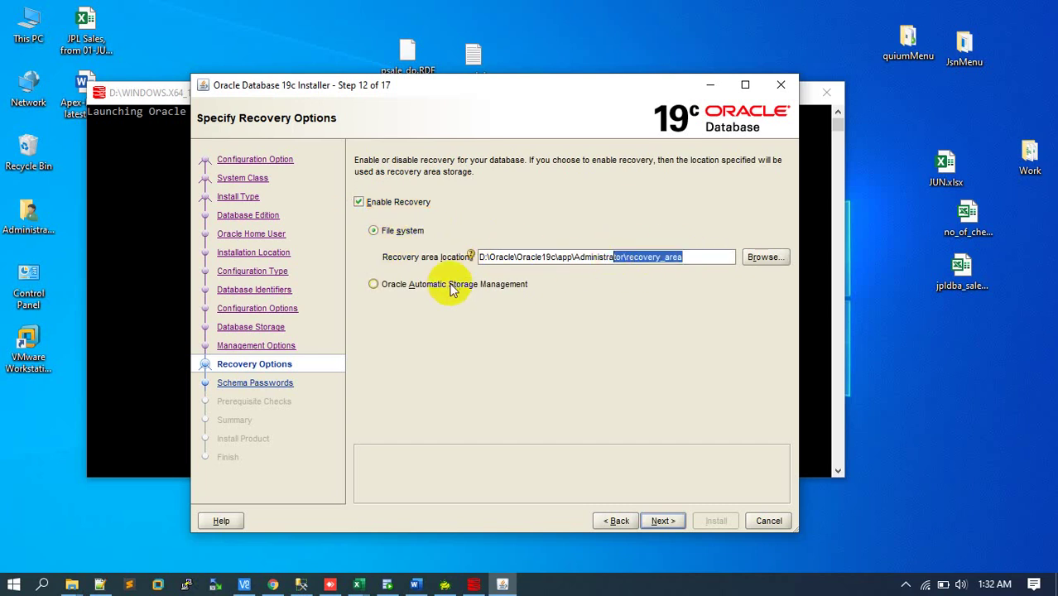
click(446, 289)
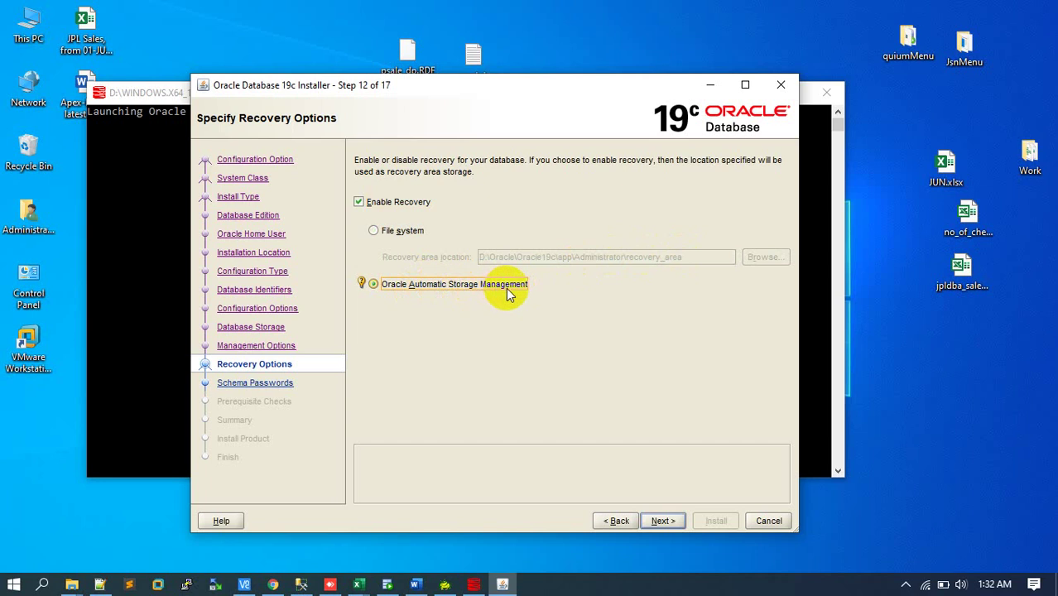
click(403, 232)
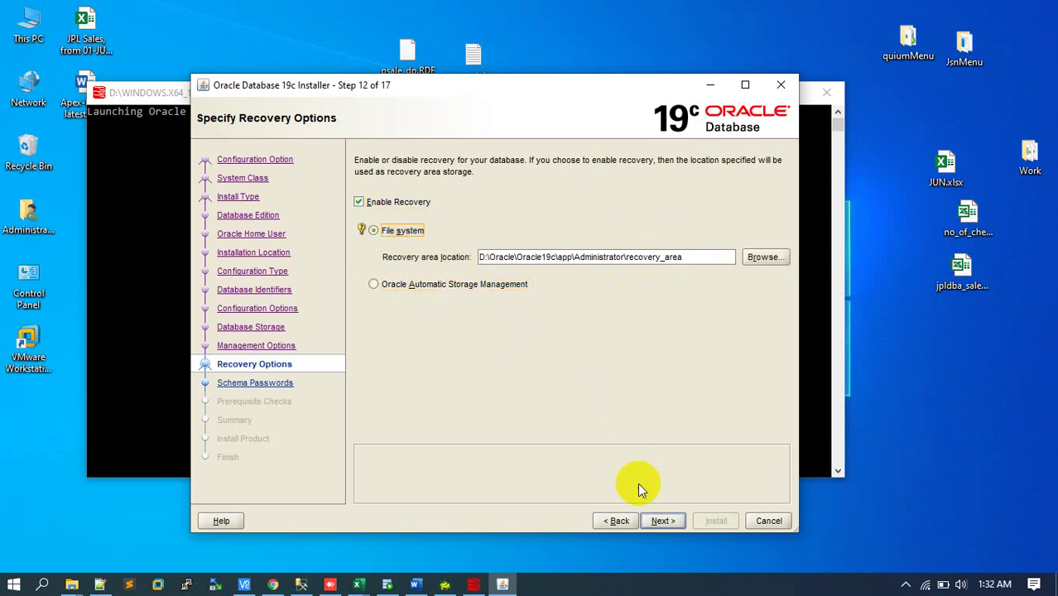
click(662, 522)
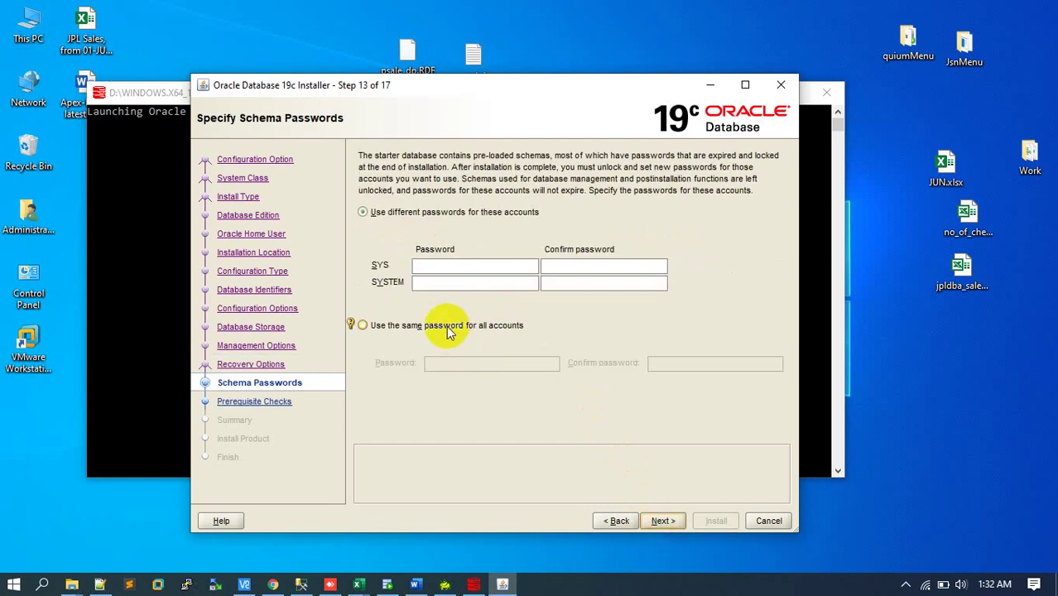
Step: Use the same password for all accounts, enter and confirm the account password, and accept continuing with it despite the recommended standards
click(447, 325)
click(471, 365)
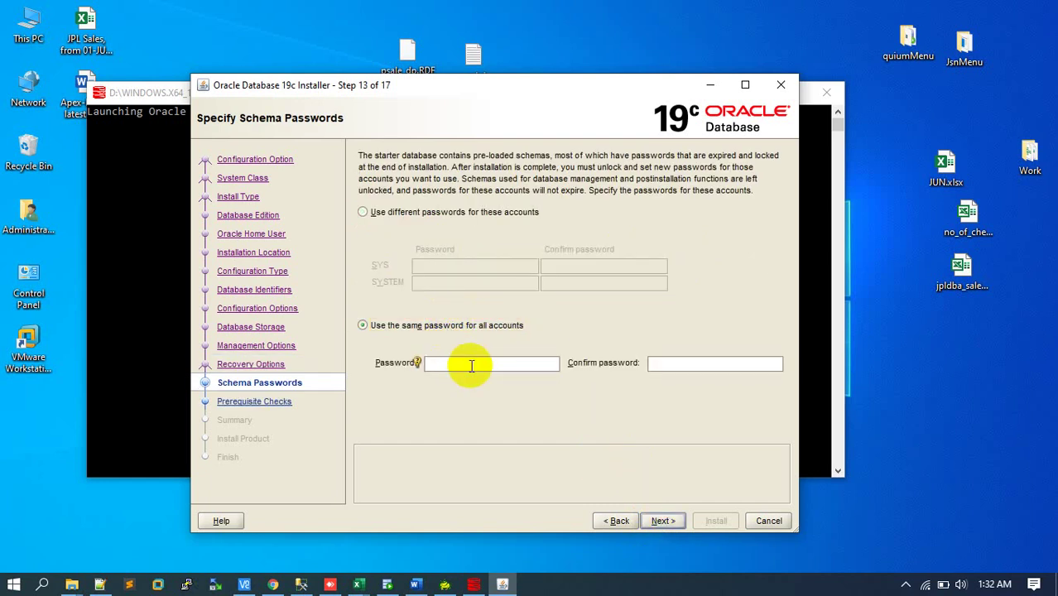
text(o)
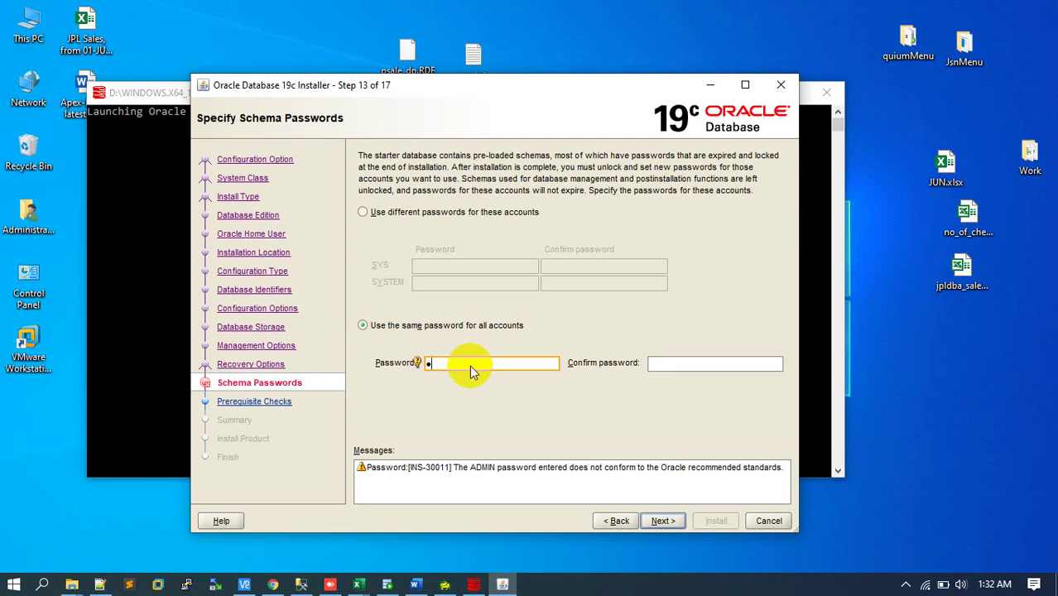
key(Tab)
click(469, 365)
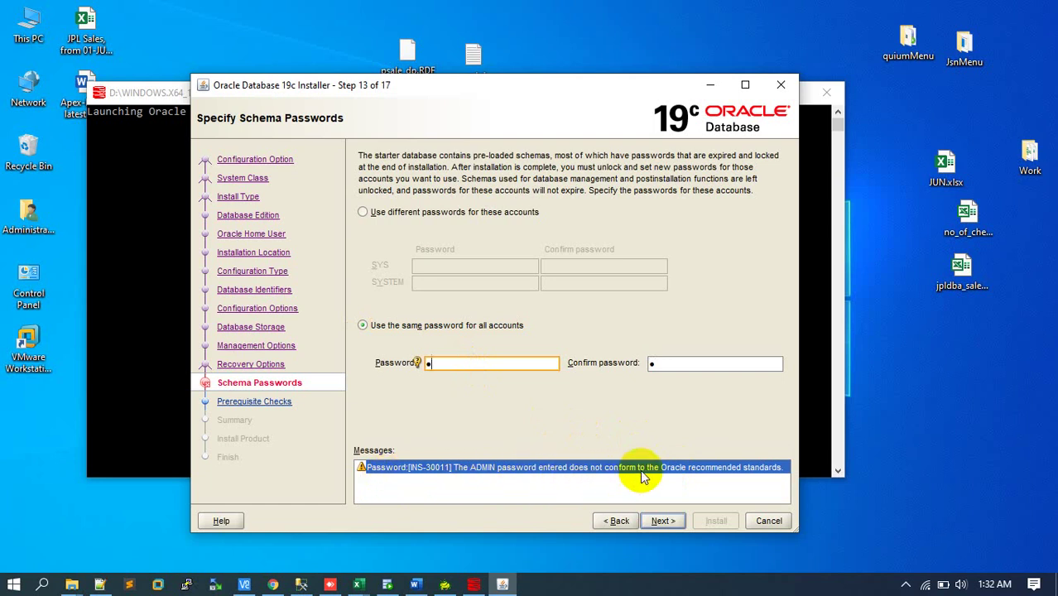
click(674, 519)
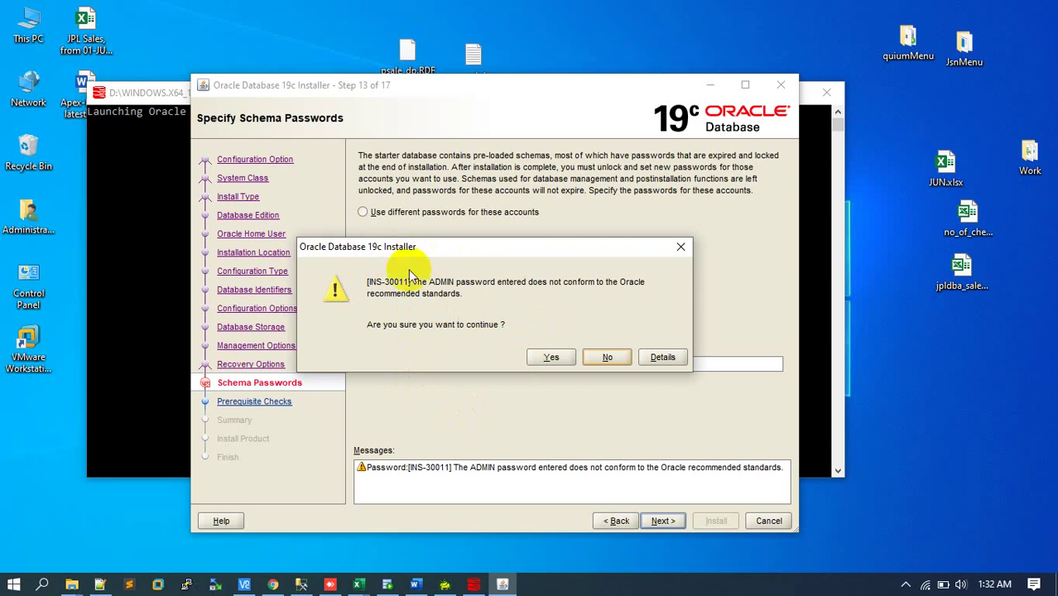
click(553, 357)
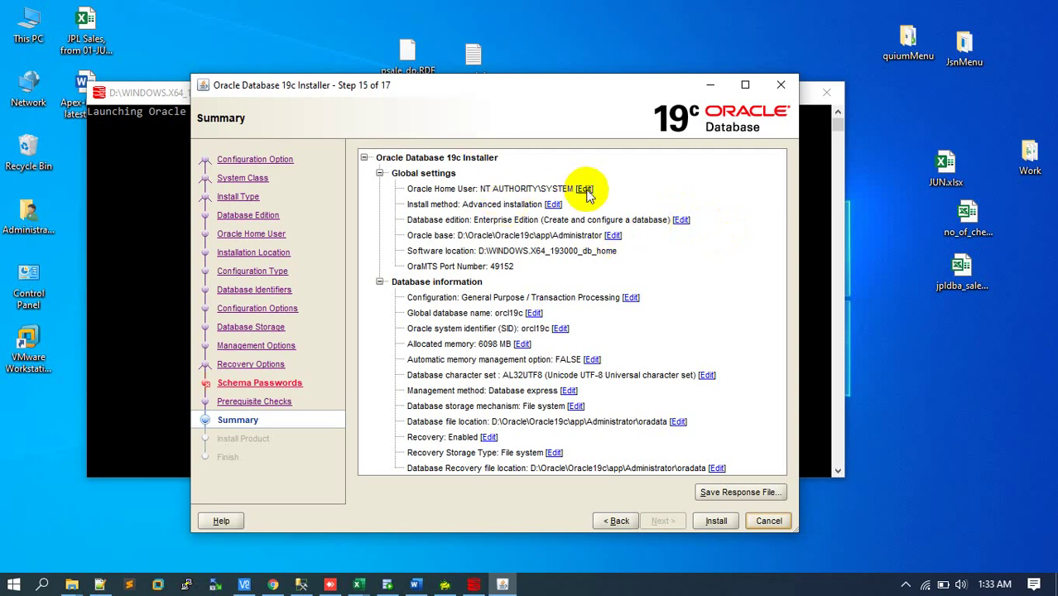
Step: Collapse the Global settings and Database information sections of the summary, and save the response file as db.rsp on the Desktop
click(379, 282)
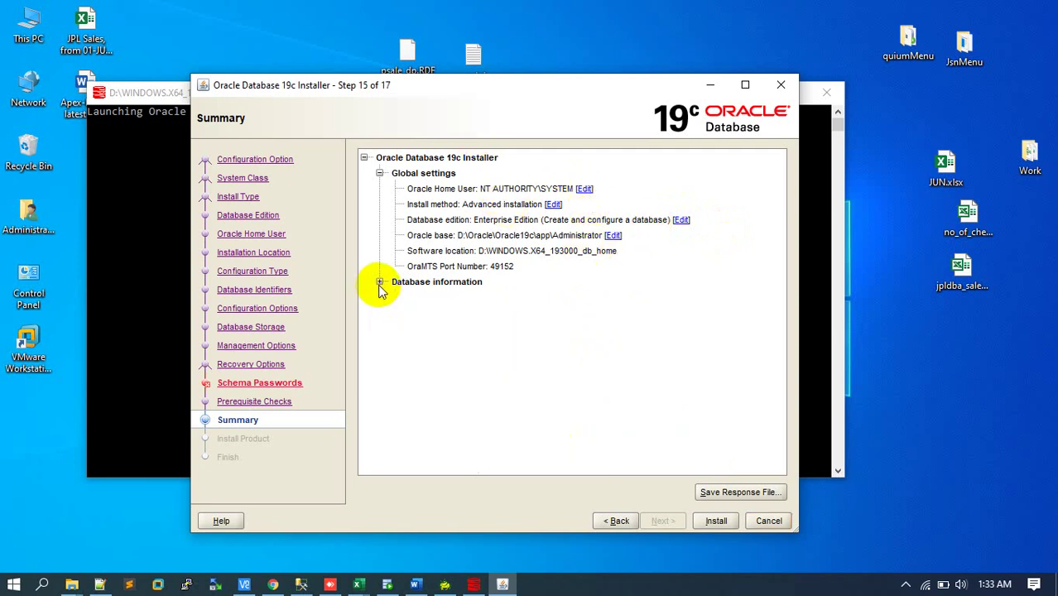
click(380, 173)
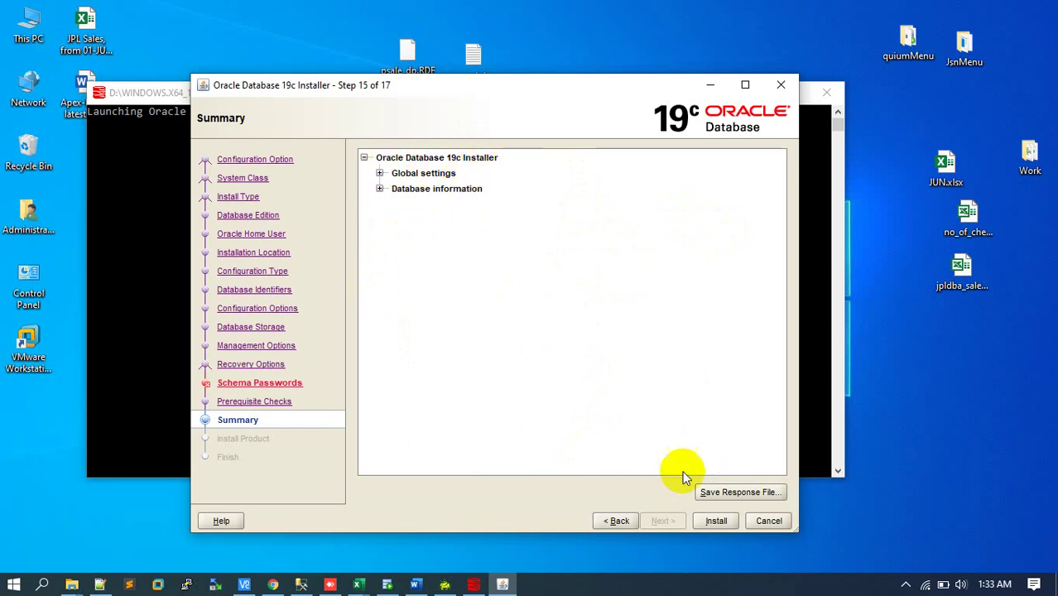
click(740, 494)
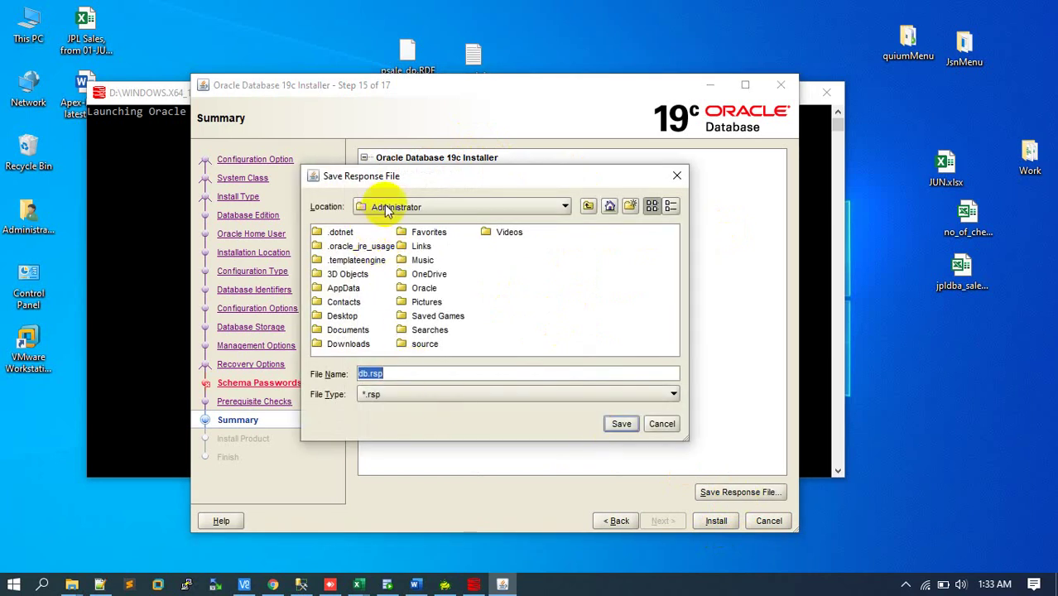
click(662, 425)
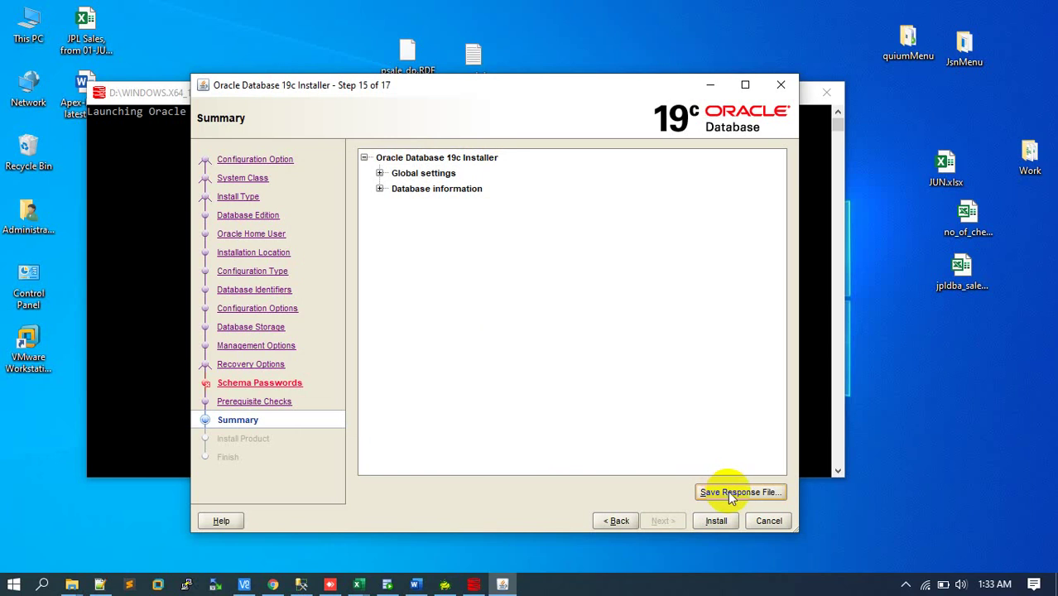
click(728, 492)
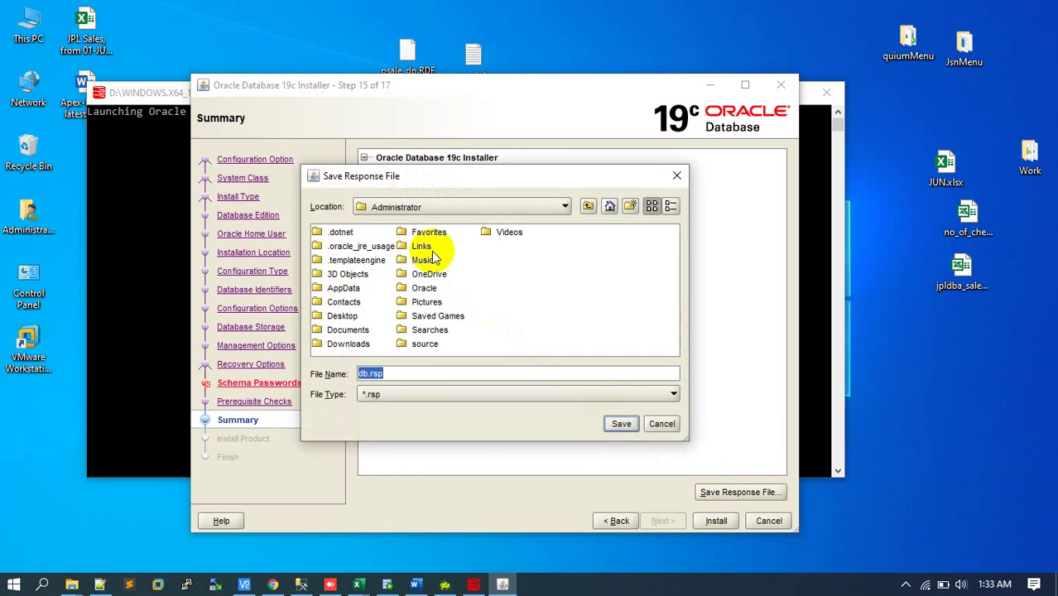
click(433, 207)
click(419, 218)
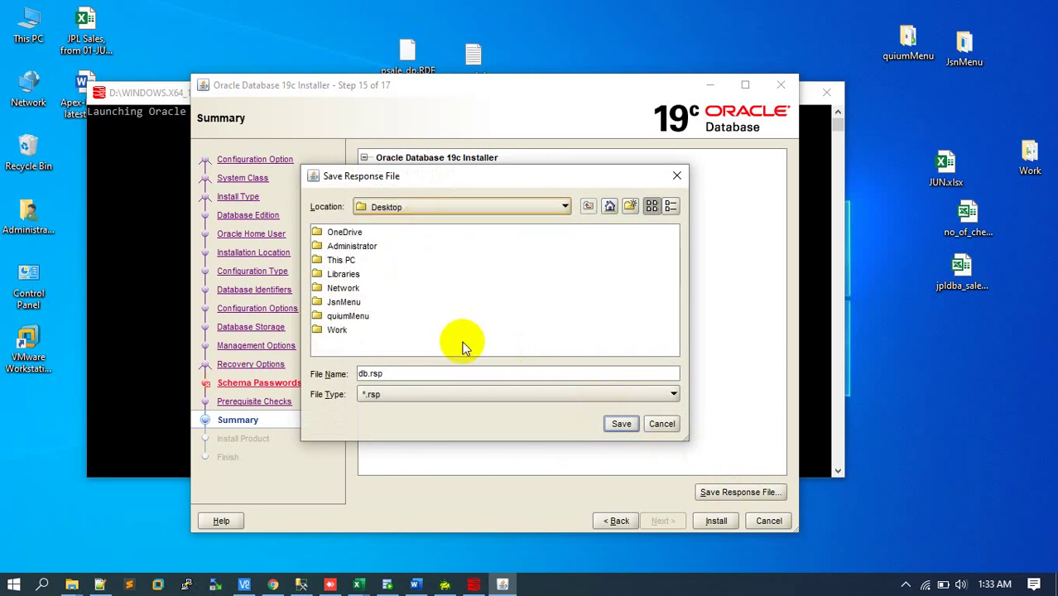
click(412, 374)
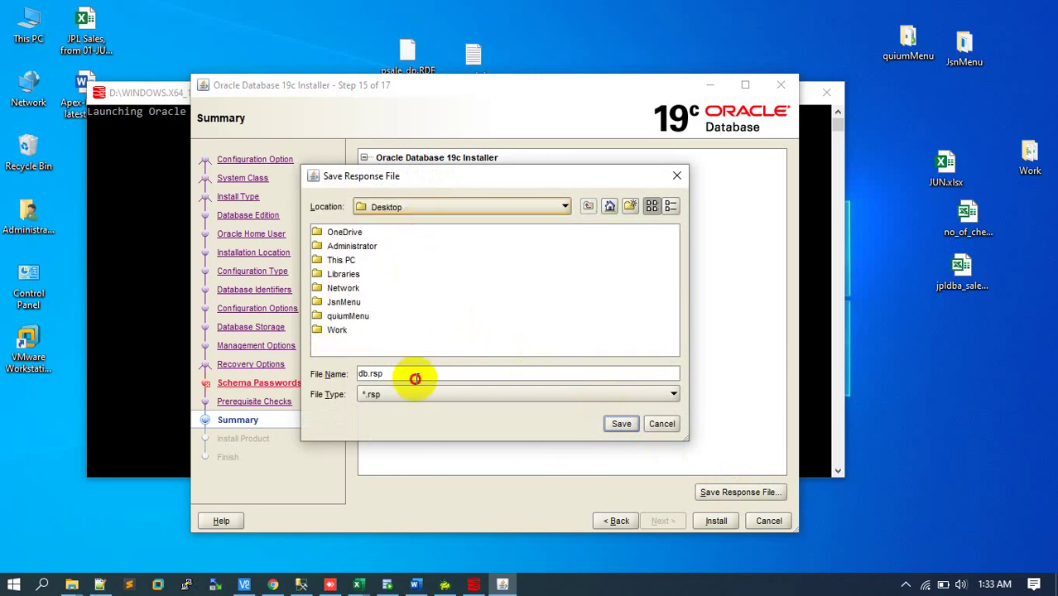
click(615, 426)
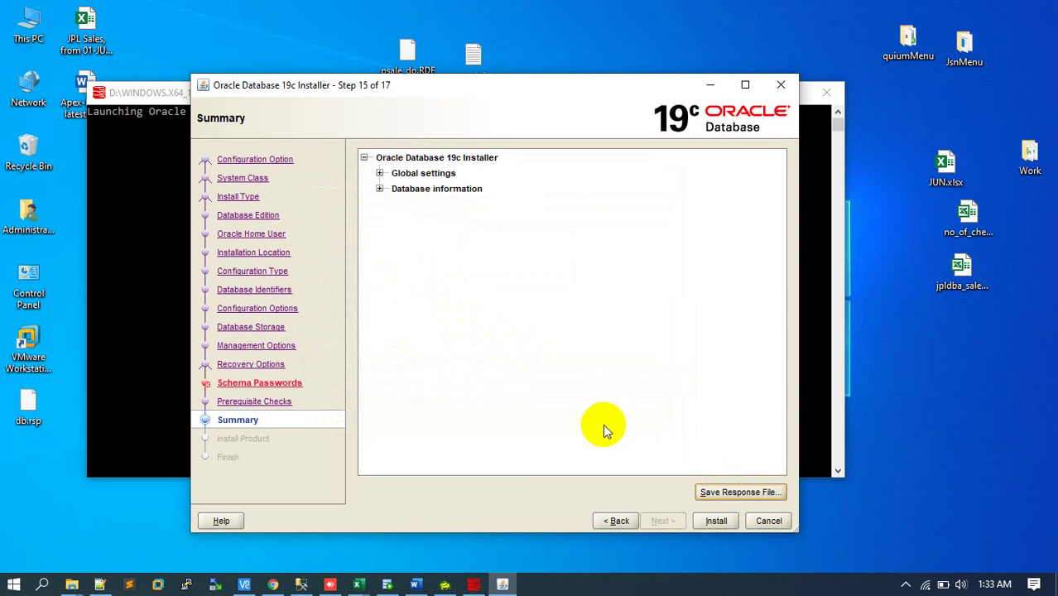
Step: Start the database installation and allow Java(TM) Platform SE binary through the firewall on public networks
click(716, 521)
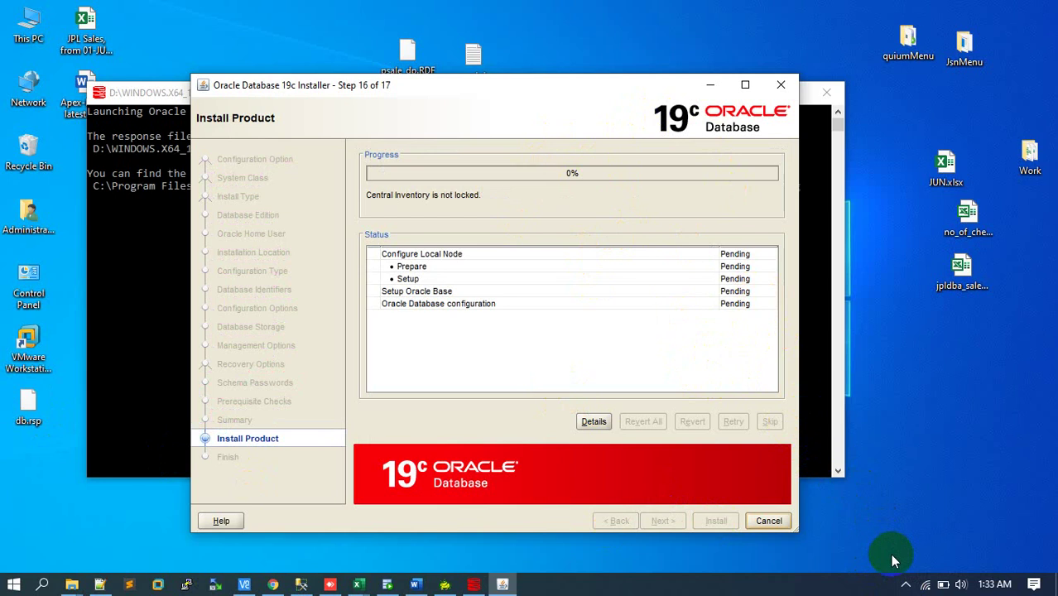
click(907, 585)
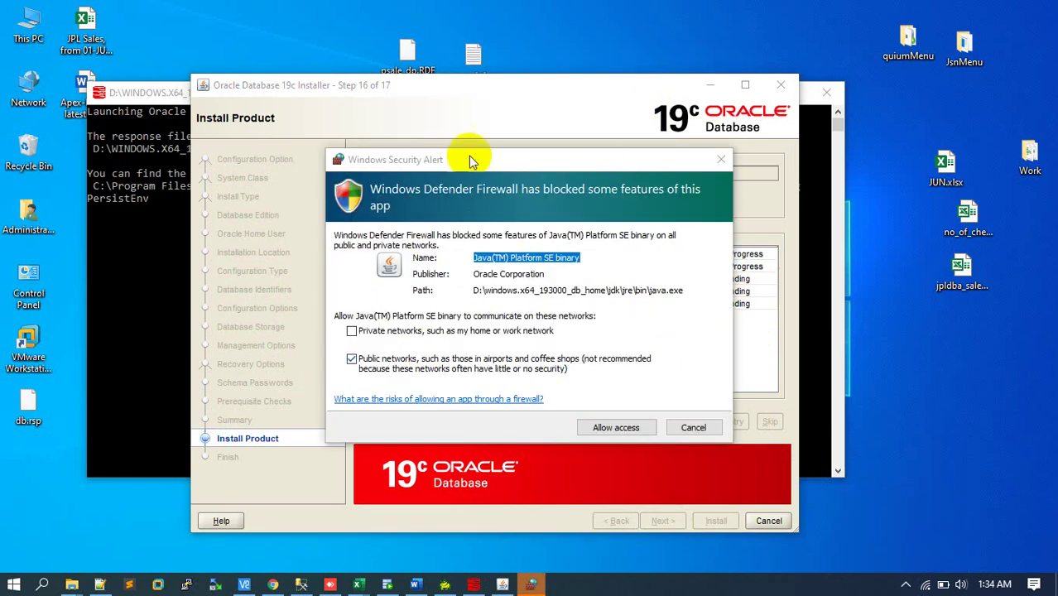
drag(524, 156, 440, 100)
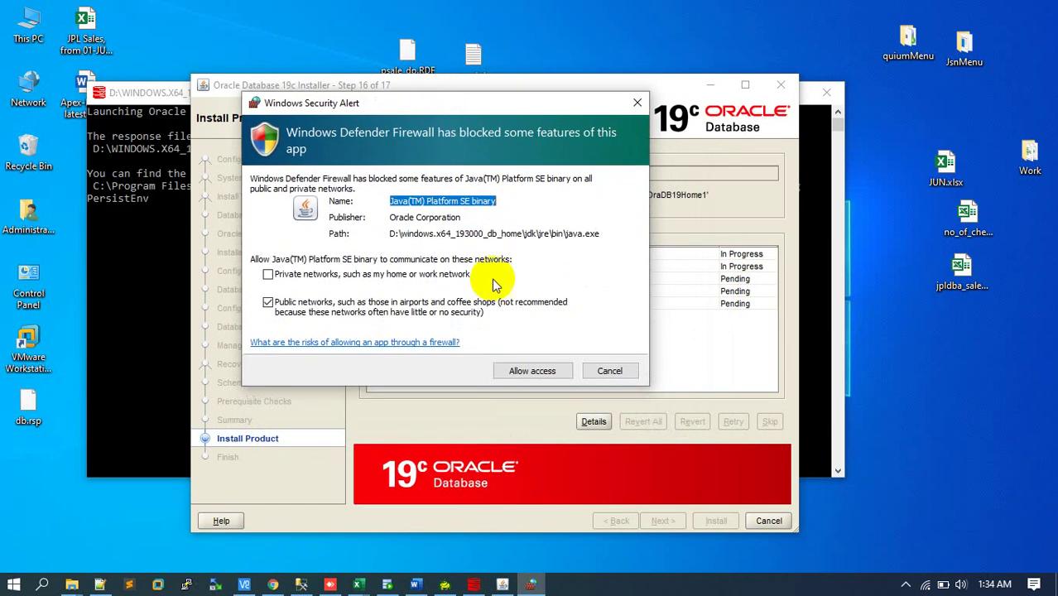
click(543, 371)
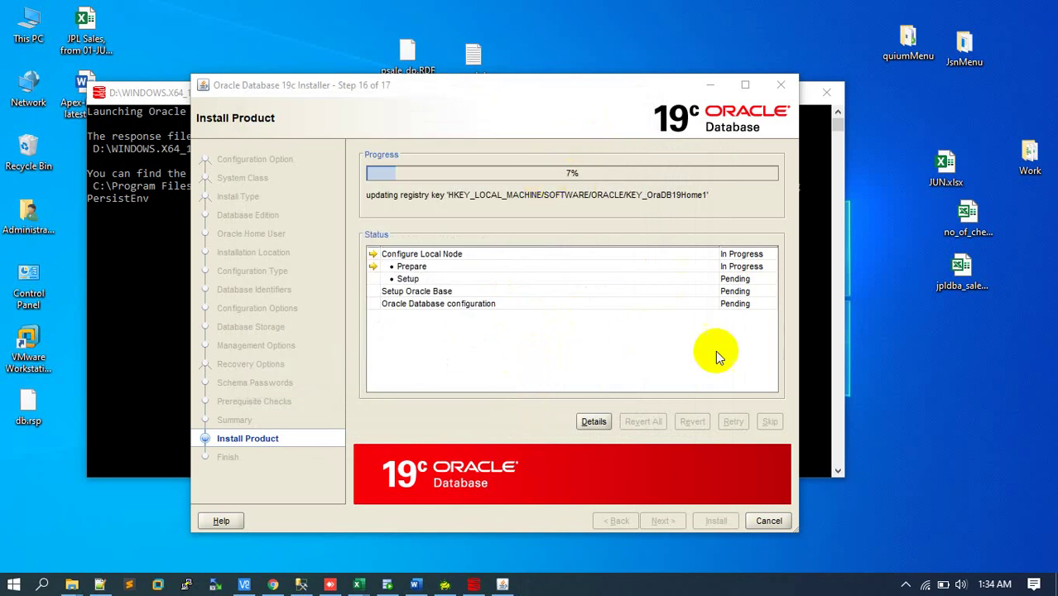
click(908, 584)
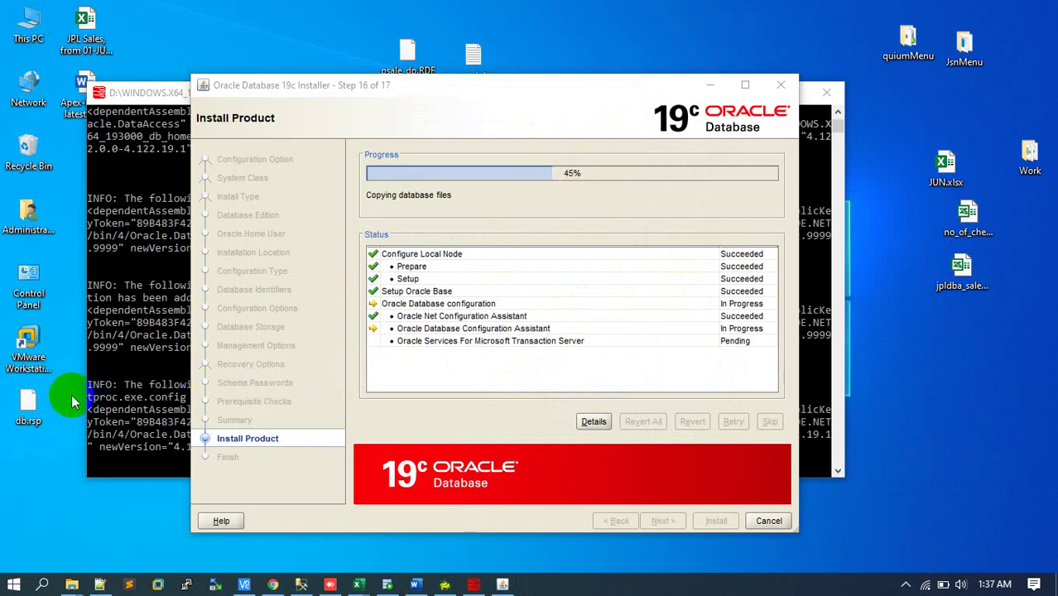
Step: Open the saved db.rsp response file from the Desktop in Notepad++ and highlight its header comment block in lines 1 to 15
click(31, 402)
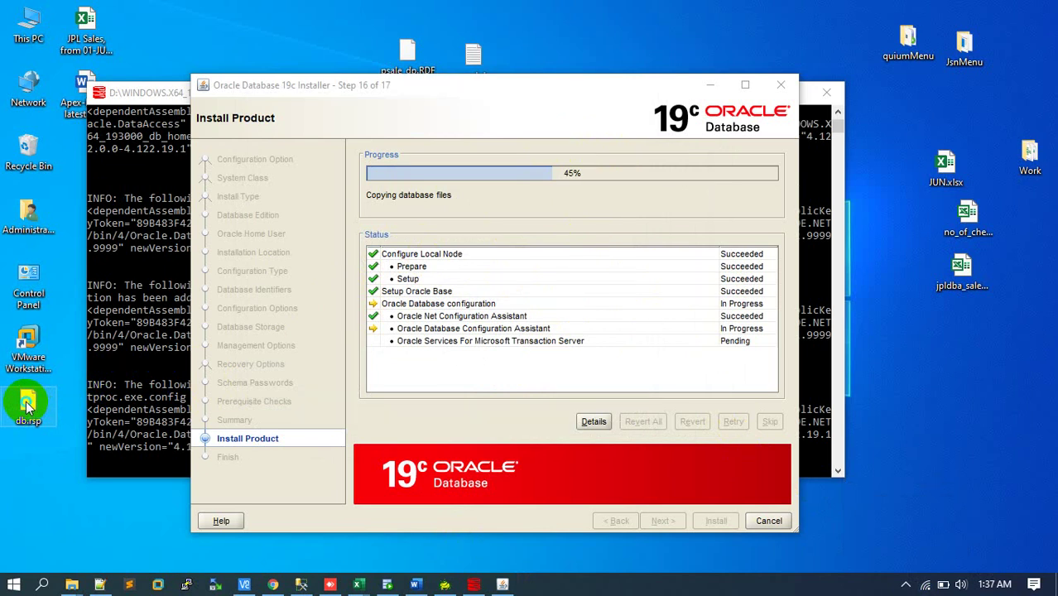
right_click(28, 404)
click(59, 102)
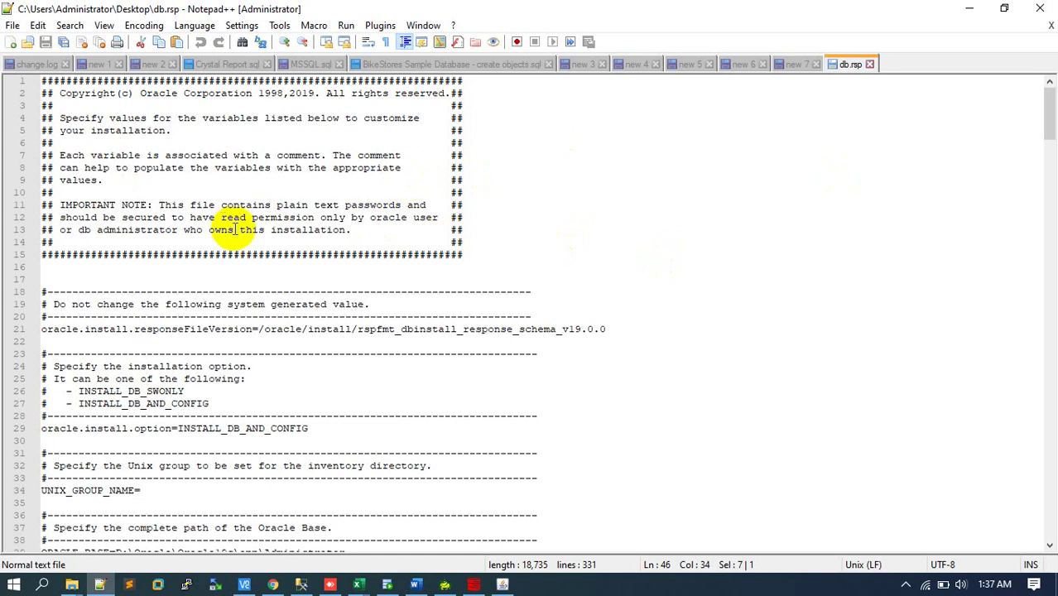
click(520, 257)
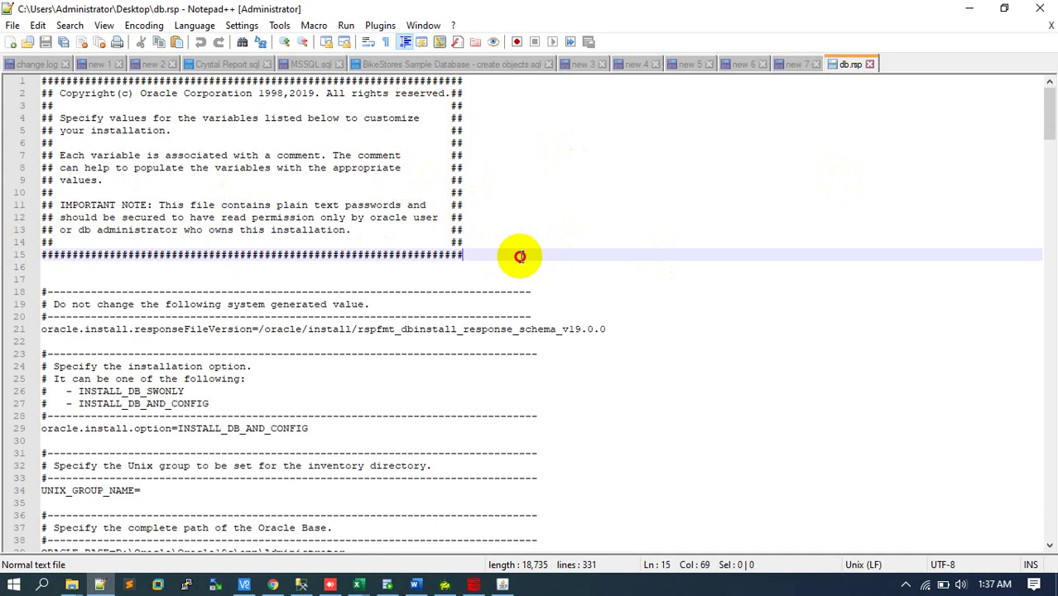
drag(520, 256, 11, 66)
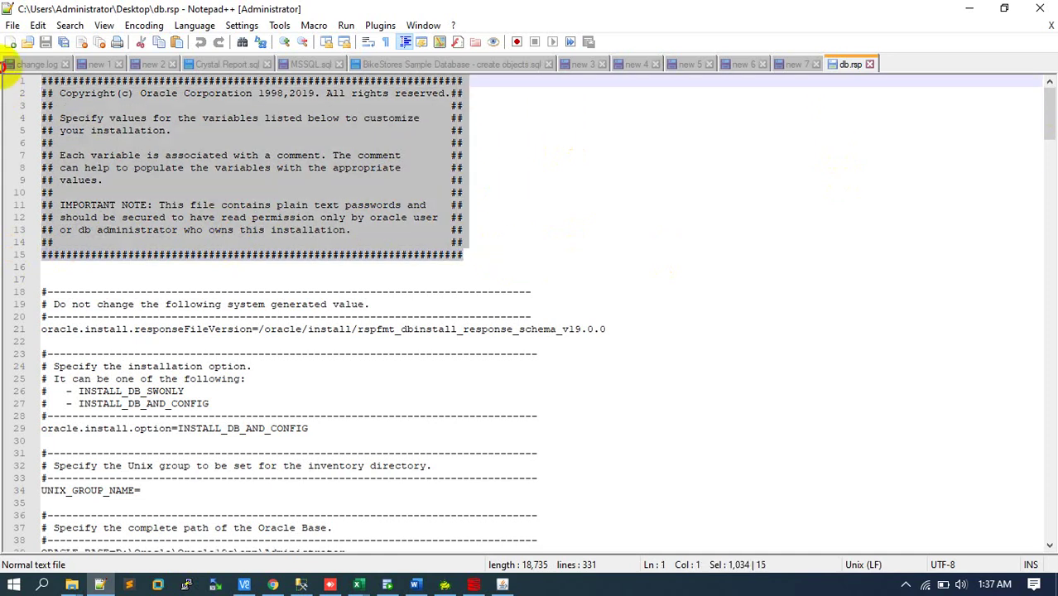
Step: Review the installation option setting in the response file, highlighting the value of oracle.install.option
scroll(306, 261, down, 1)
scroll(332, 290, down, 2)
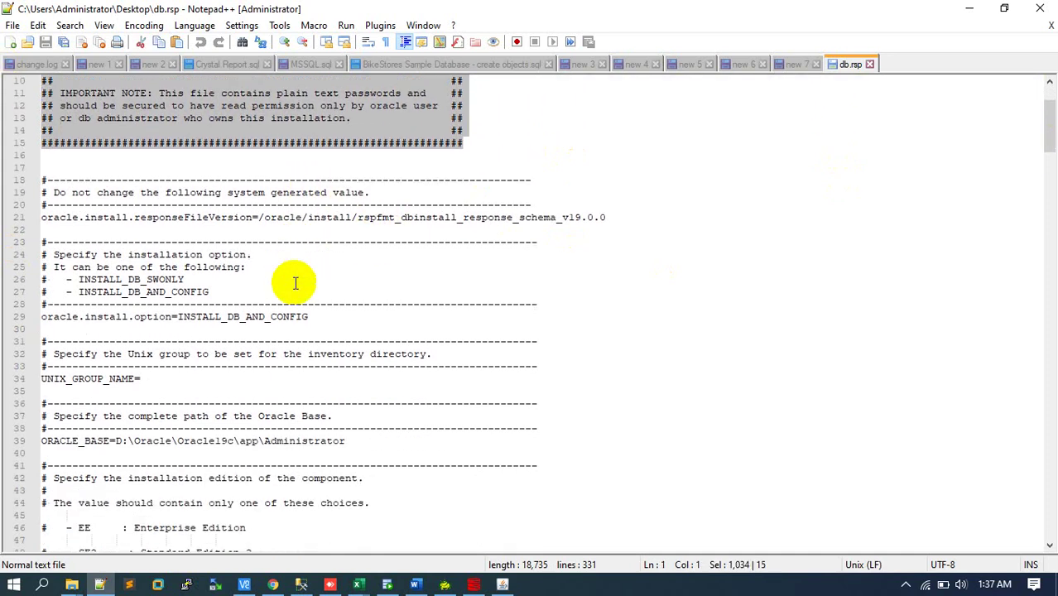
scroll(291, 325, down, 1)
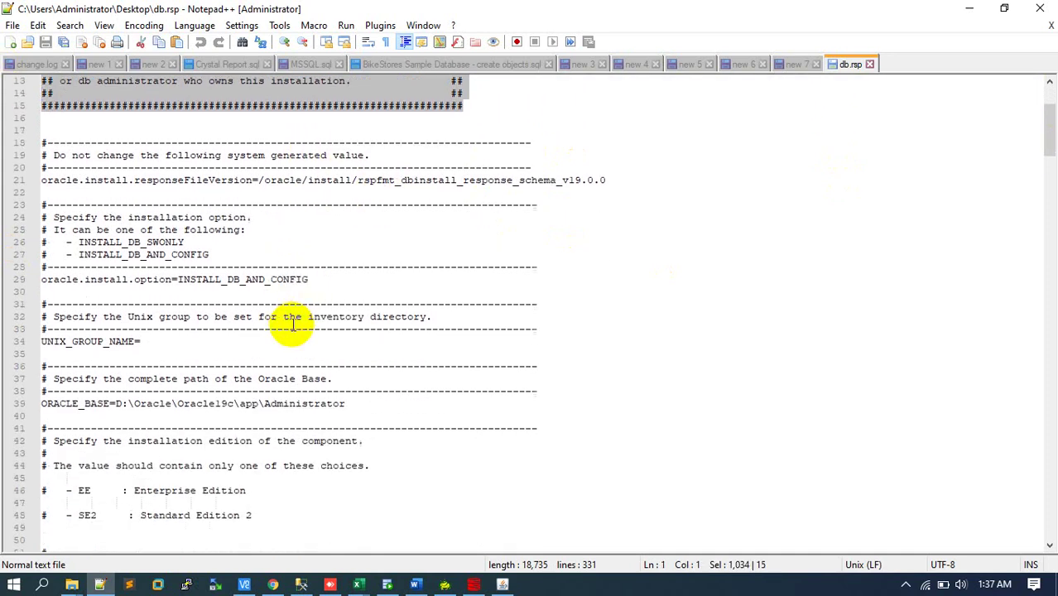
double_click(248, 279)
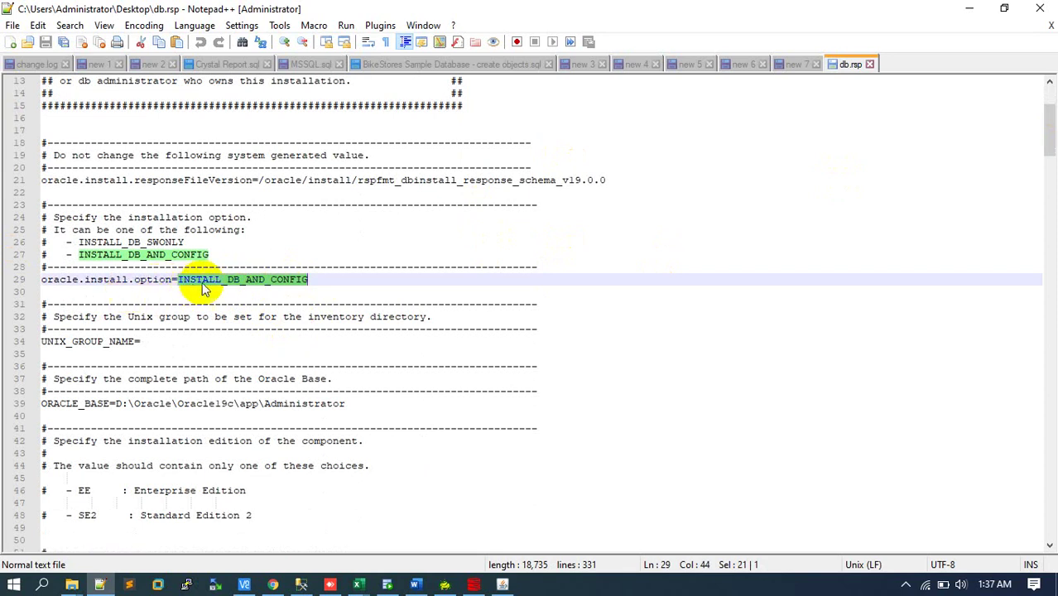
scroll(335, 280, down, 3)
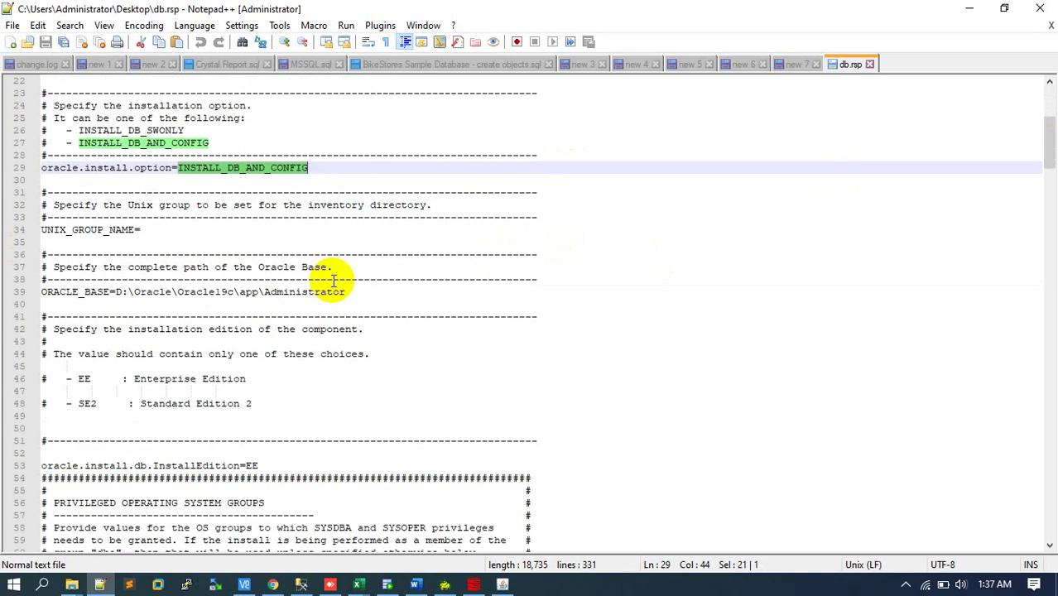
Step: Review the install edition setting, highlighting the Enterprise Edition choice and the oracle.install.db.InstallEdition line
scroll(215, 357, down, 2)
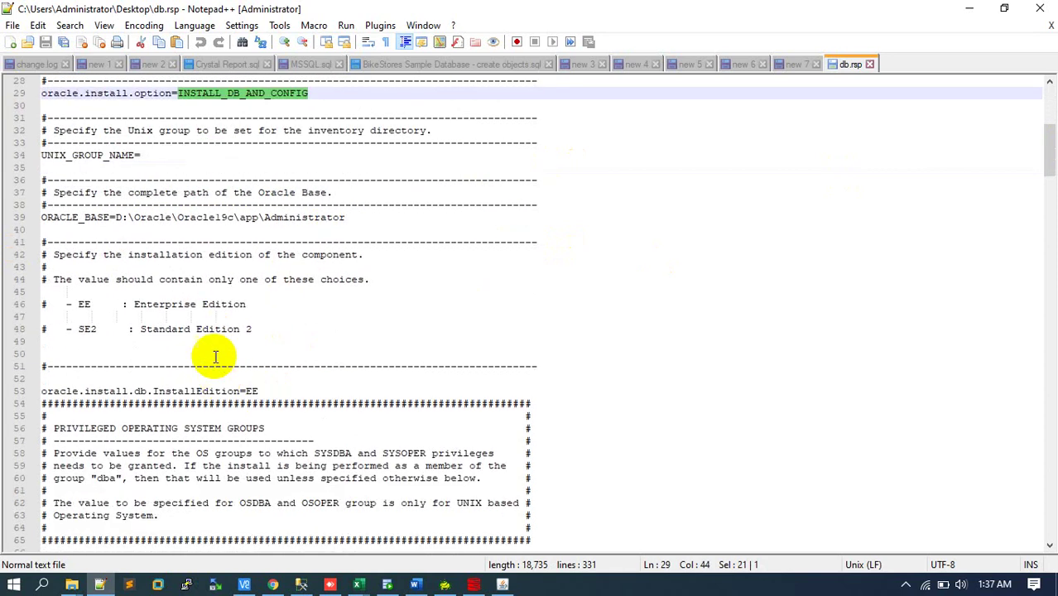
scroll(216, 354, down, 2)
double_click(254, 317)
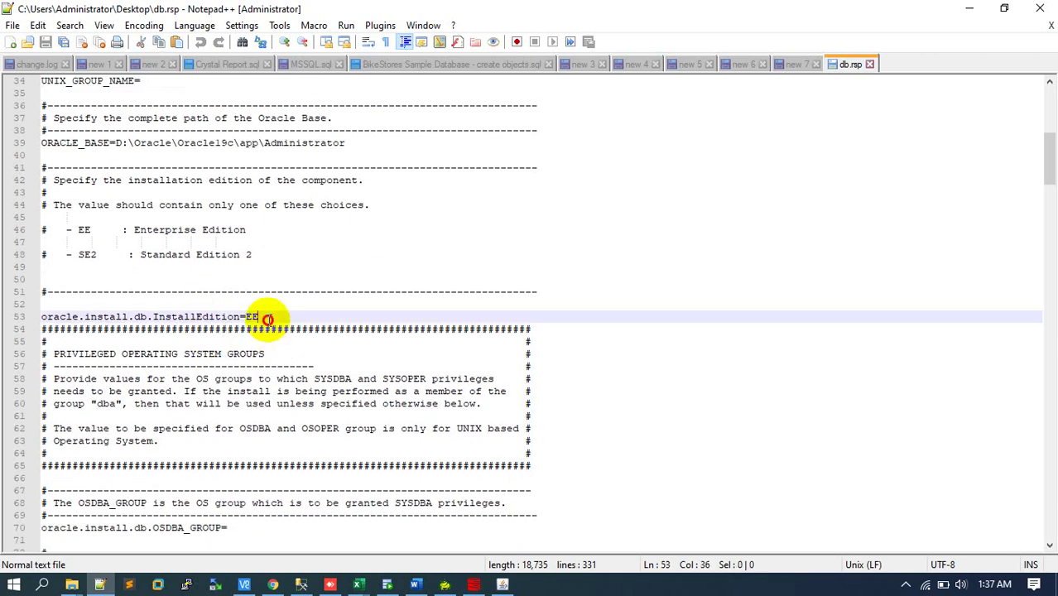
drag(247, 231, 137, 226)
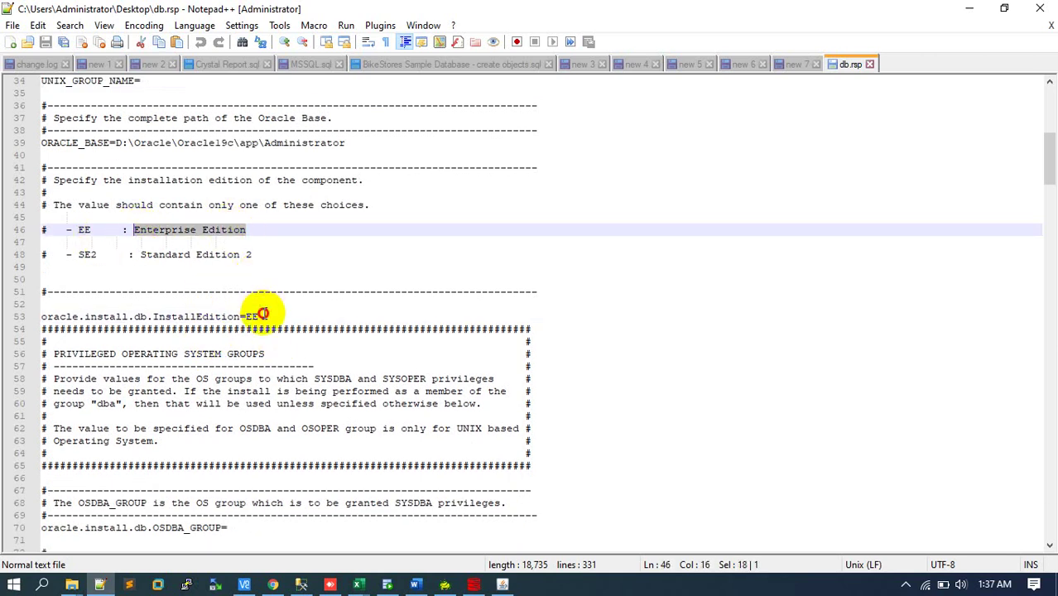
drag(262, 313, 9, 315)
Step: Examine the privileged operating system groups and the Grid Options, highlighting the example node names for oracle.install.db.CLUSTER_NODES
scroll(227, 383, down, 3)
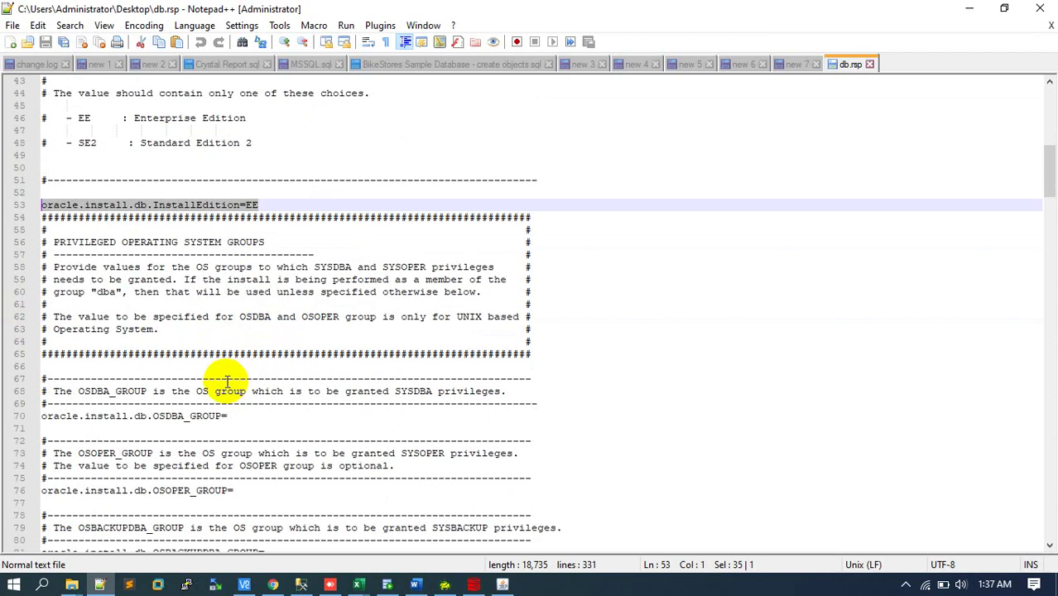
scroll(190, 348, down, 2)
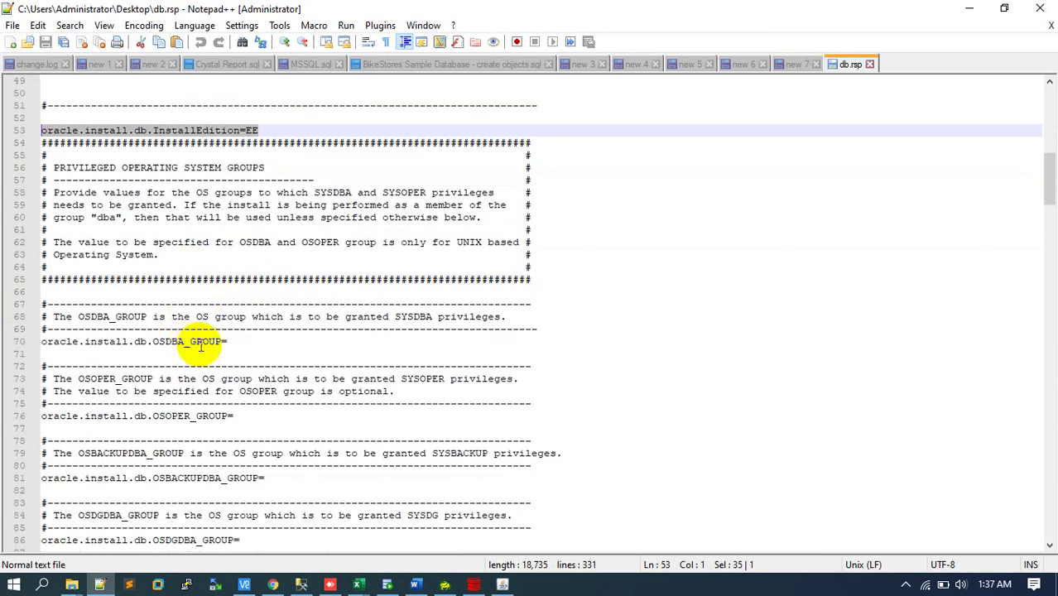
scroll(200, 346, down, 9)
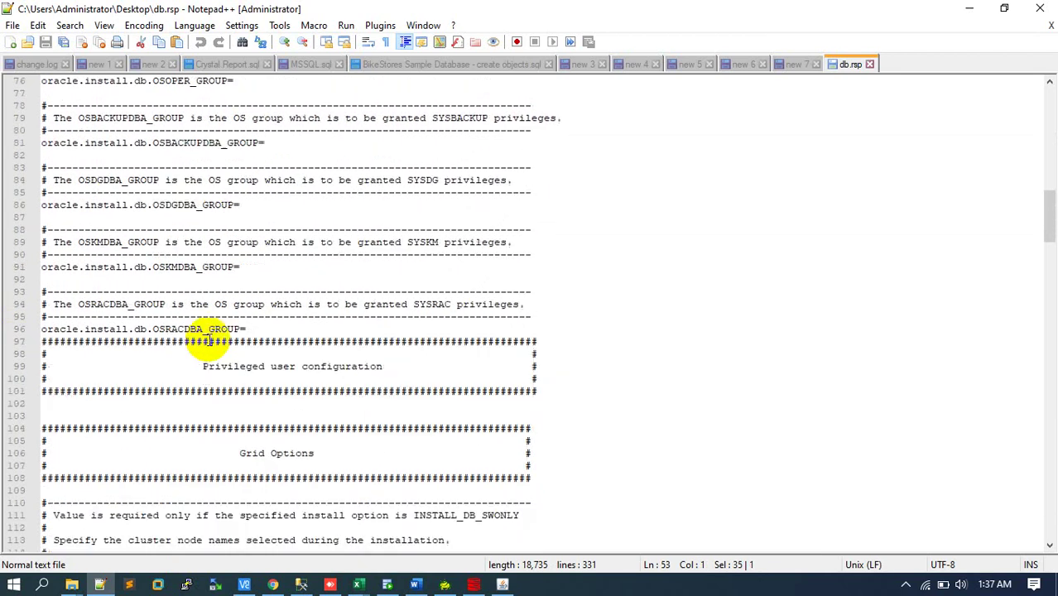
scroll(209, 339, down, 6)
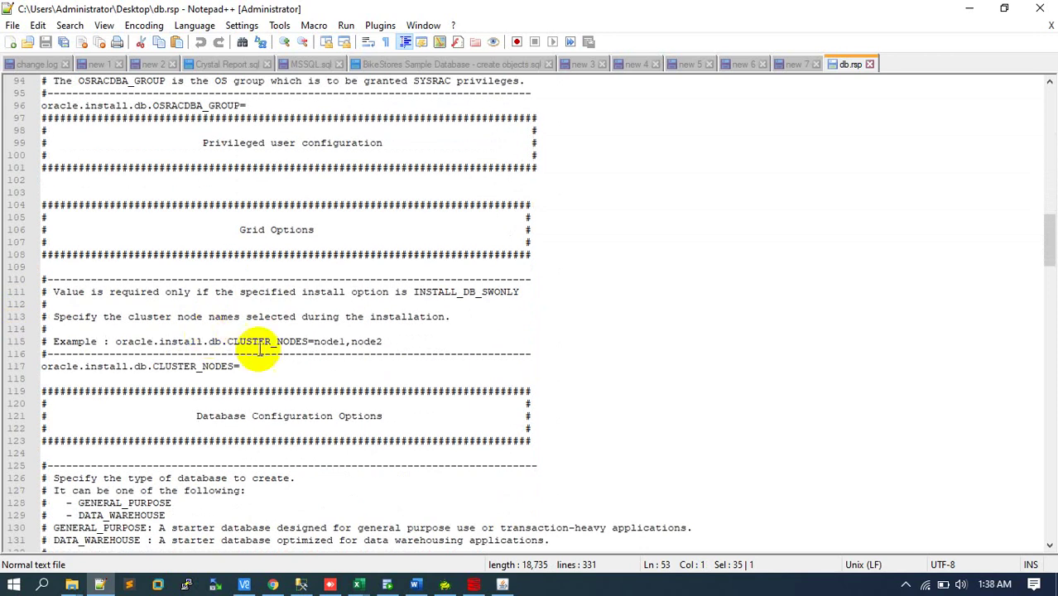
double_click(339, 342)
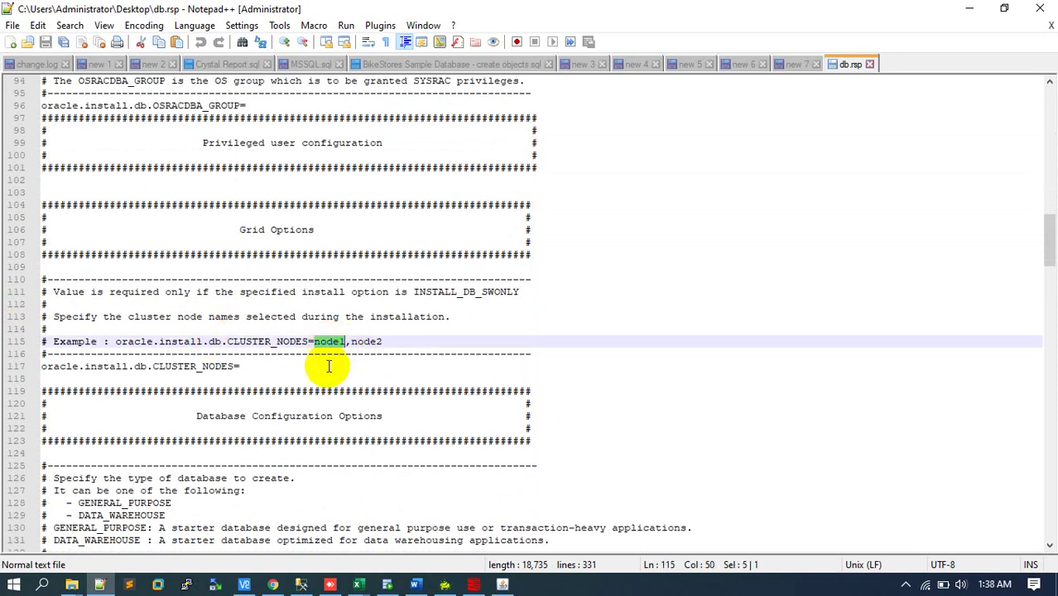
click(243, 367)
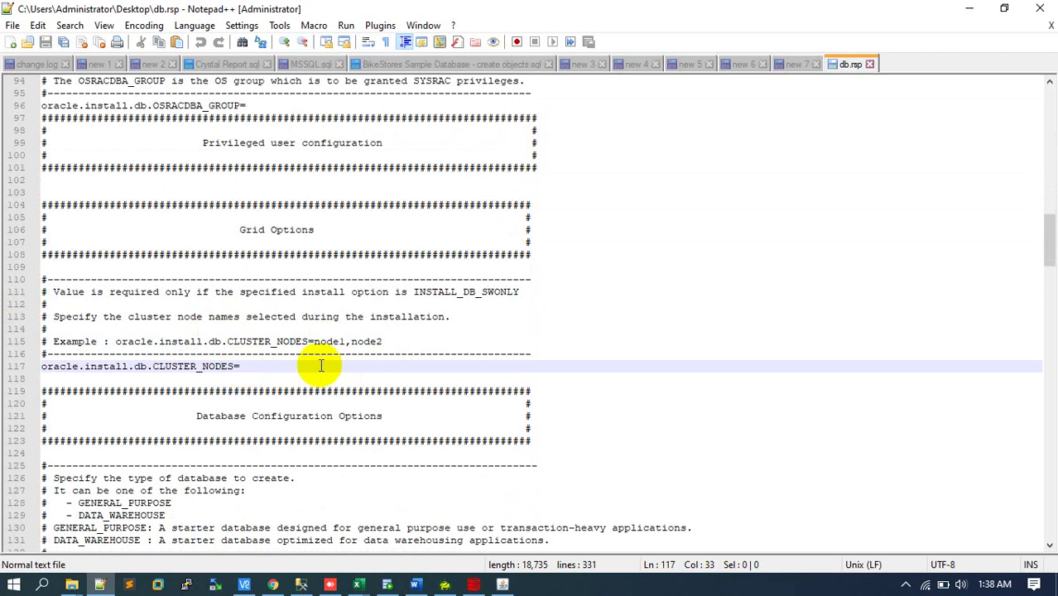
drag(392, 344, 319, 344)
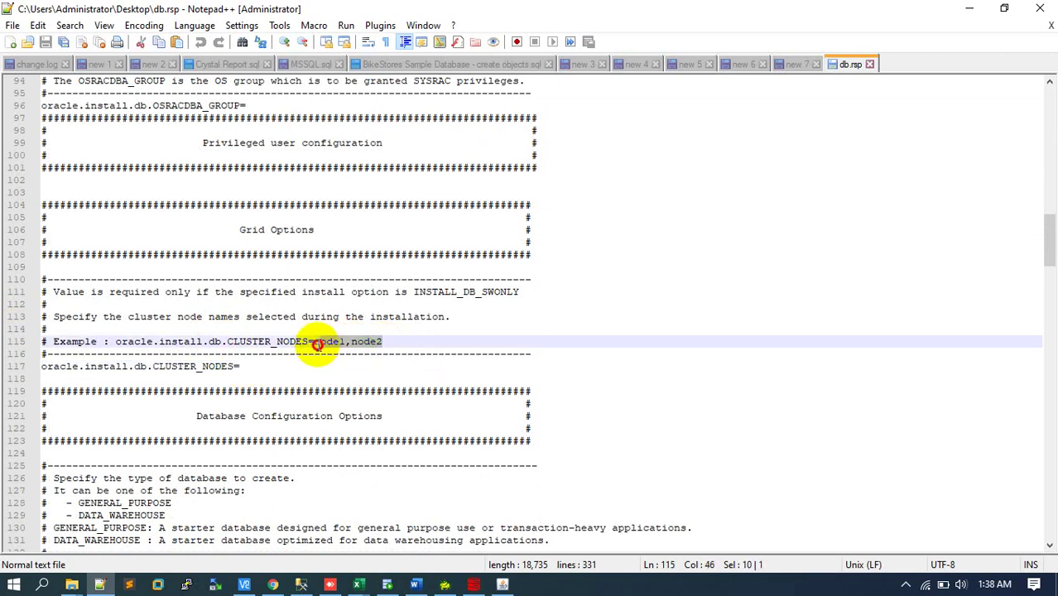
click(249, 367)
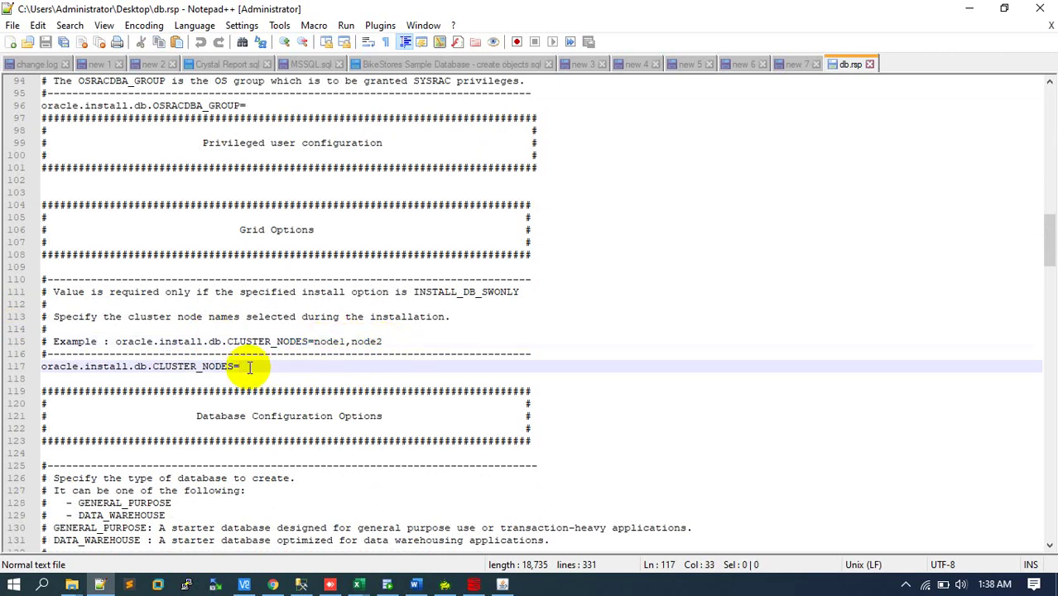
Step: Review the Database Configuration Options, highlighting the value of oracle.install.db.config.starterdb.type
scroll(257, 374, down, 3)
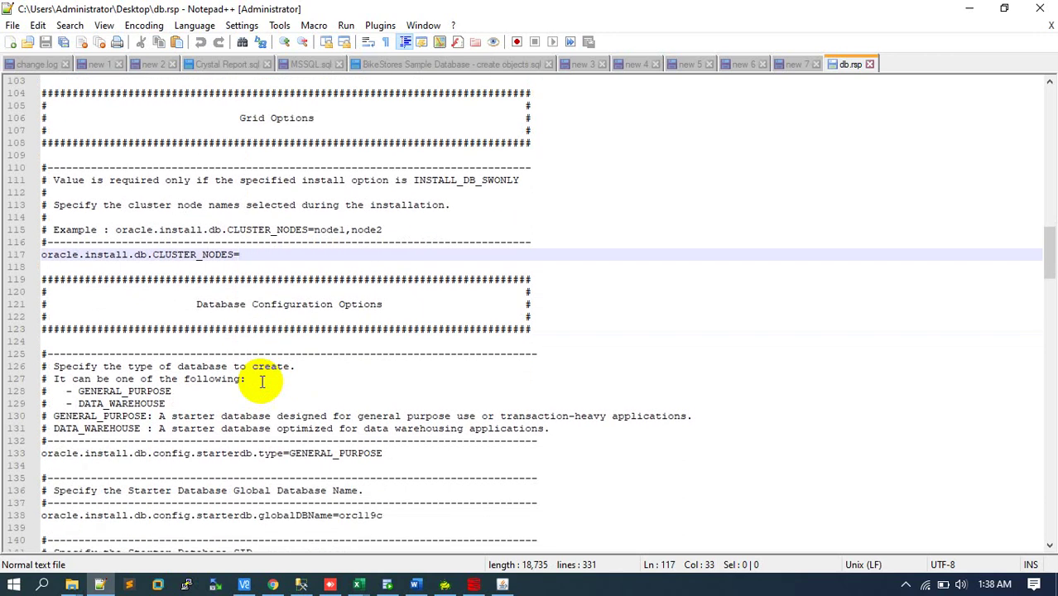
scroll(261, 381, down, 2)
scroll(261, 379, down, 2)
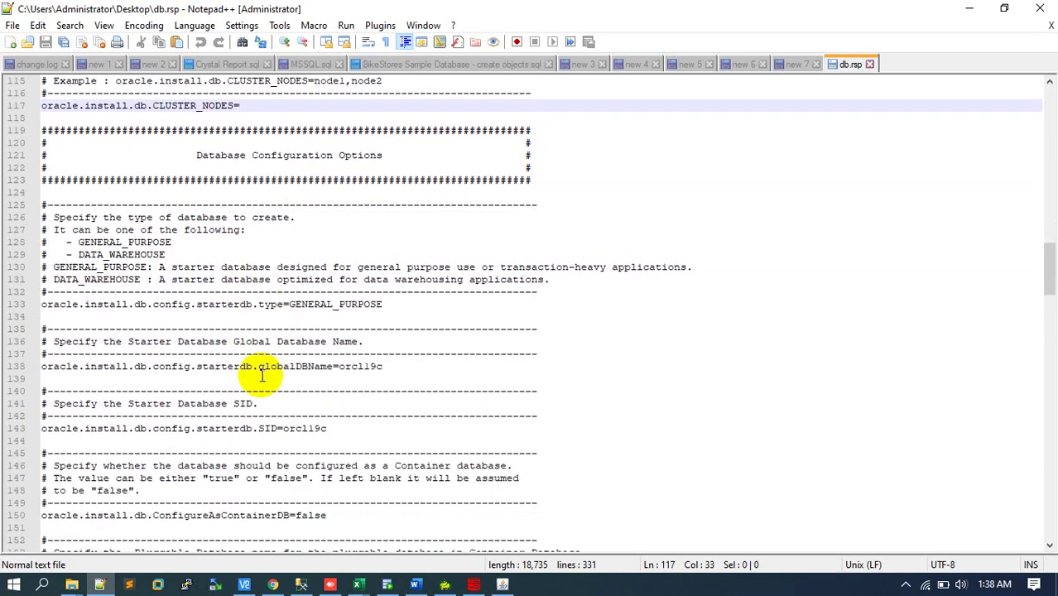
double_click(222, 304)
double_click(325, 306)
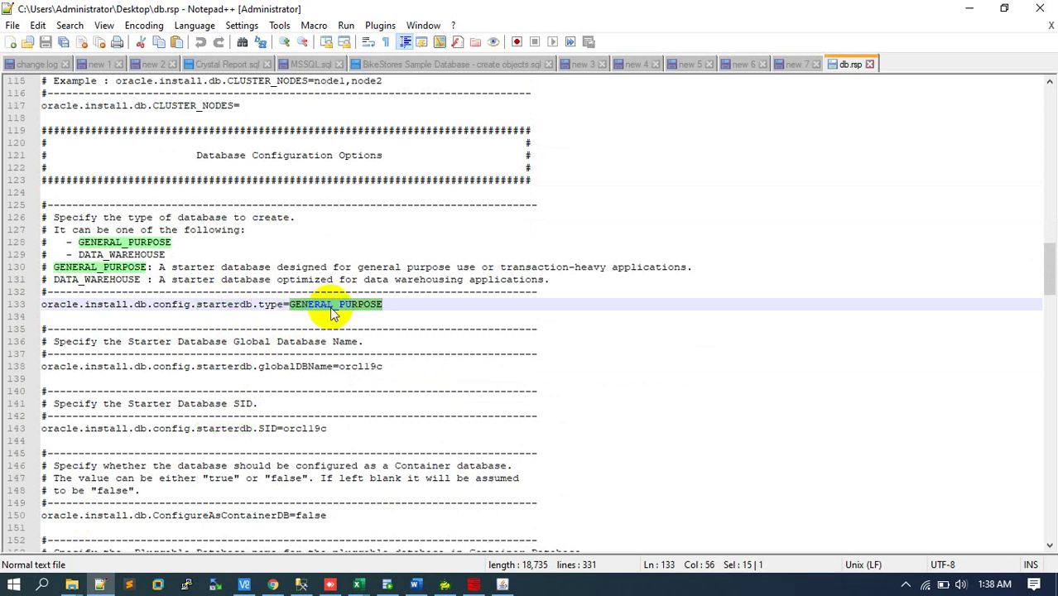
Step: Check the starter database's global name and SID settings, highlighting the globalDBName value and the entire SID line
scroll(334, 311, down, 2)
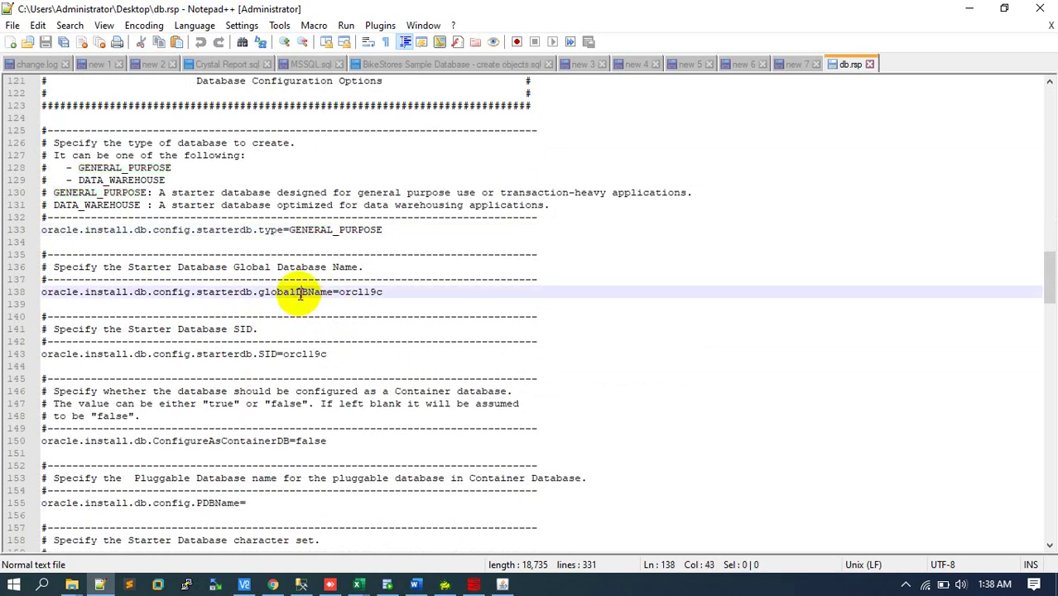
double_click(301, 294)
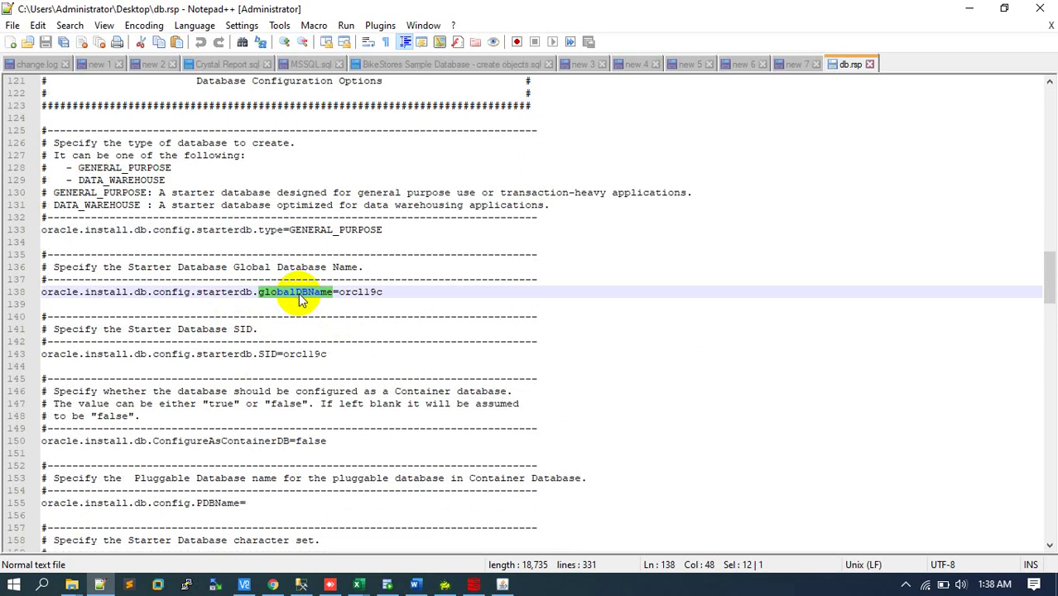
click(358, 294)
double_click(358, 293)
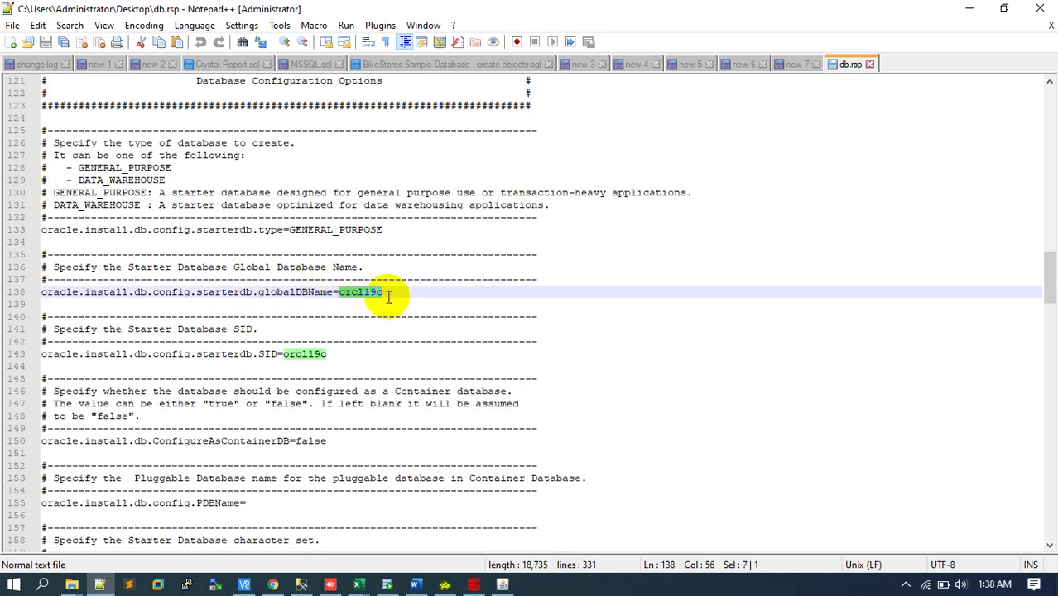
click(312, 355)
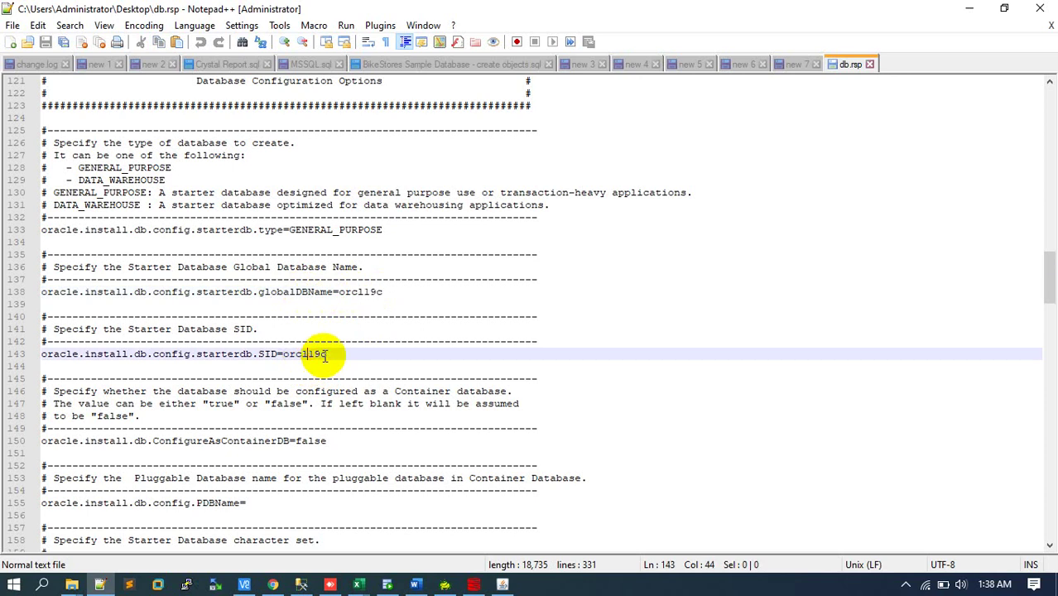
drag(335, 354, 42, 356)
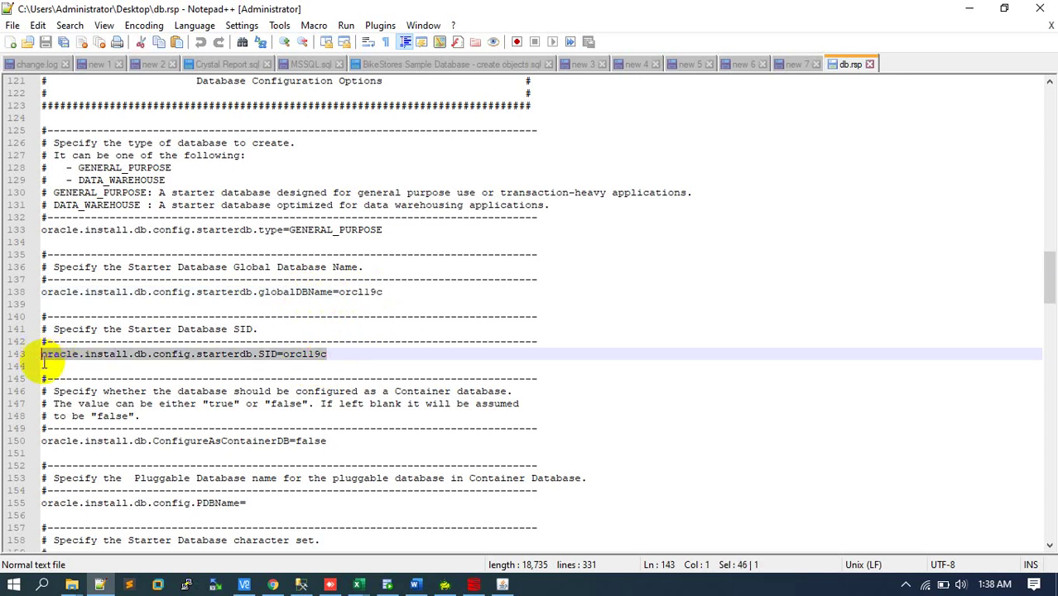
scroll(323, 381, down, 4)
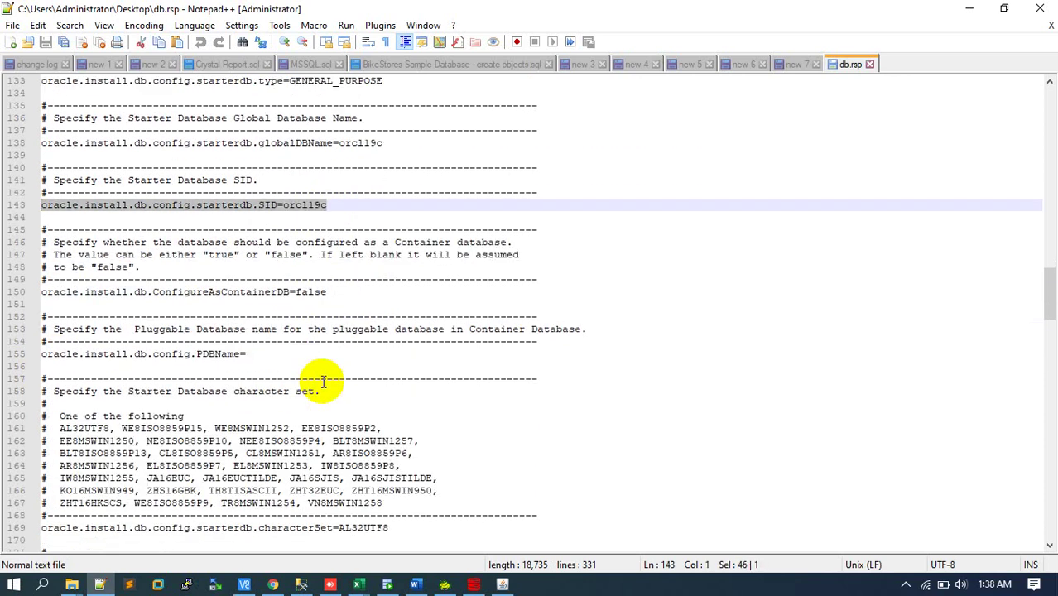